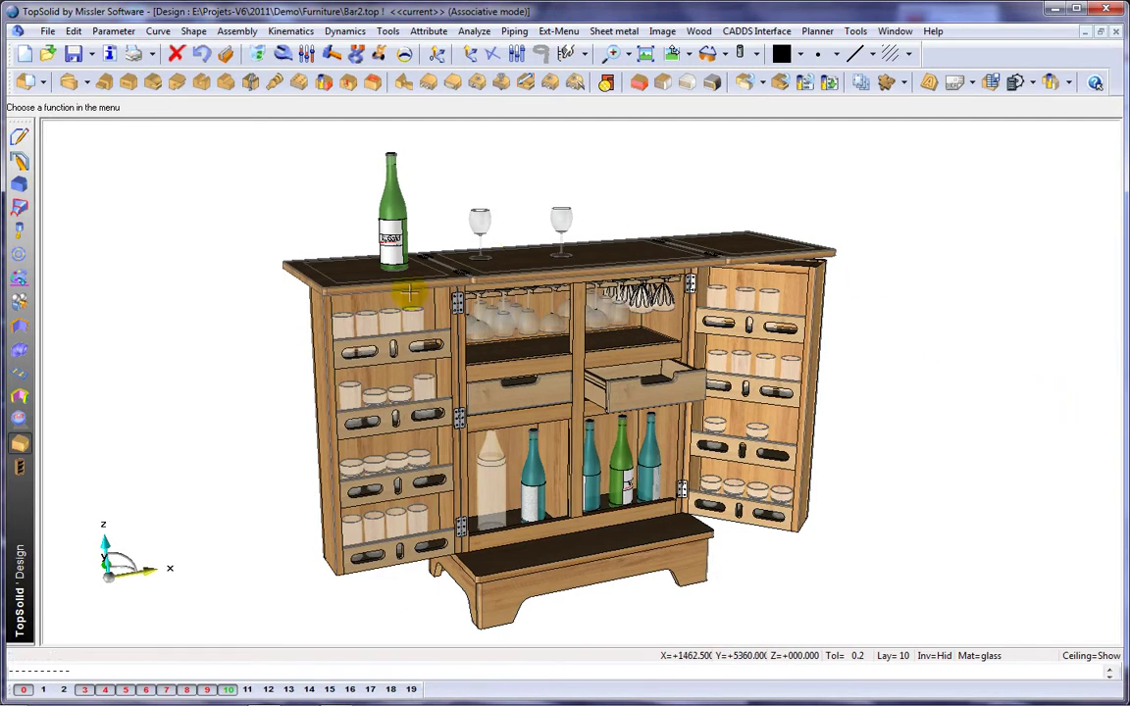
Hide layers 3 to 6 so that only the bar's main carcass and base are displayed
click(130, 690)
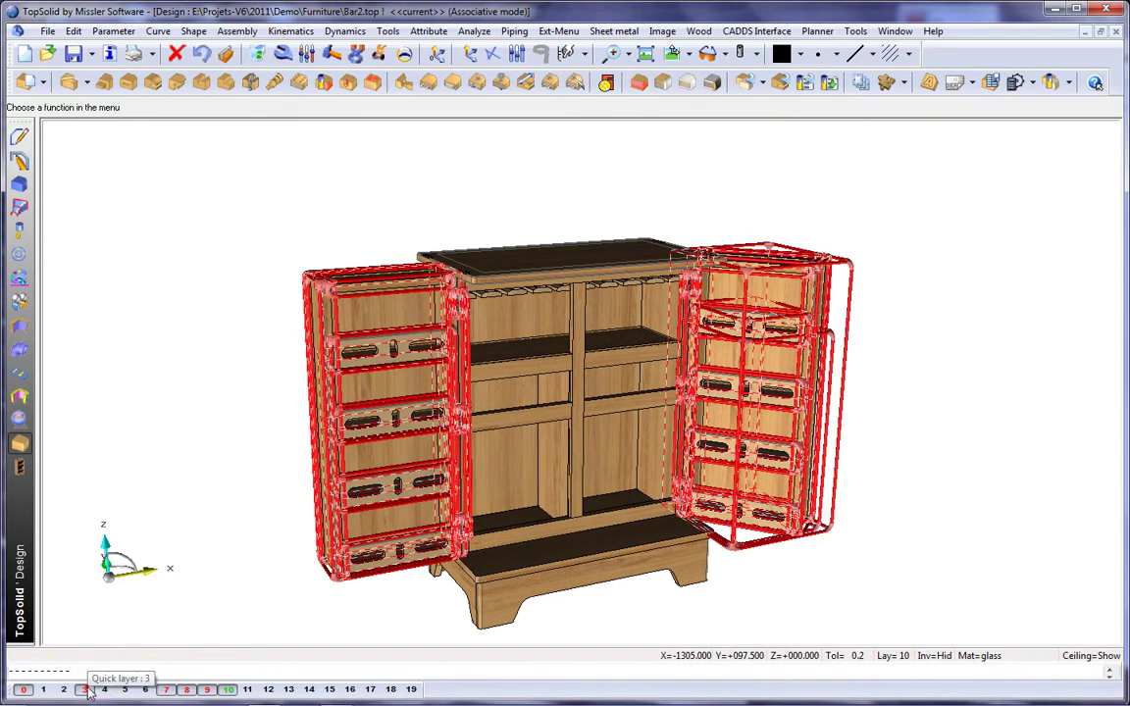
click(87, 691)
scroll(472, 498, up, 2)
middle_drag(496, 452, 505, 422)
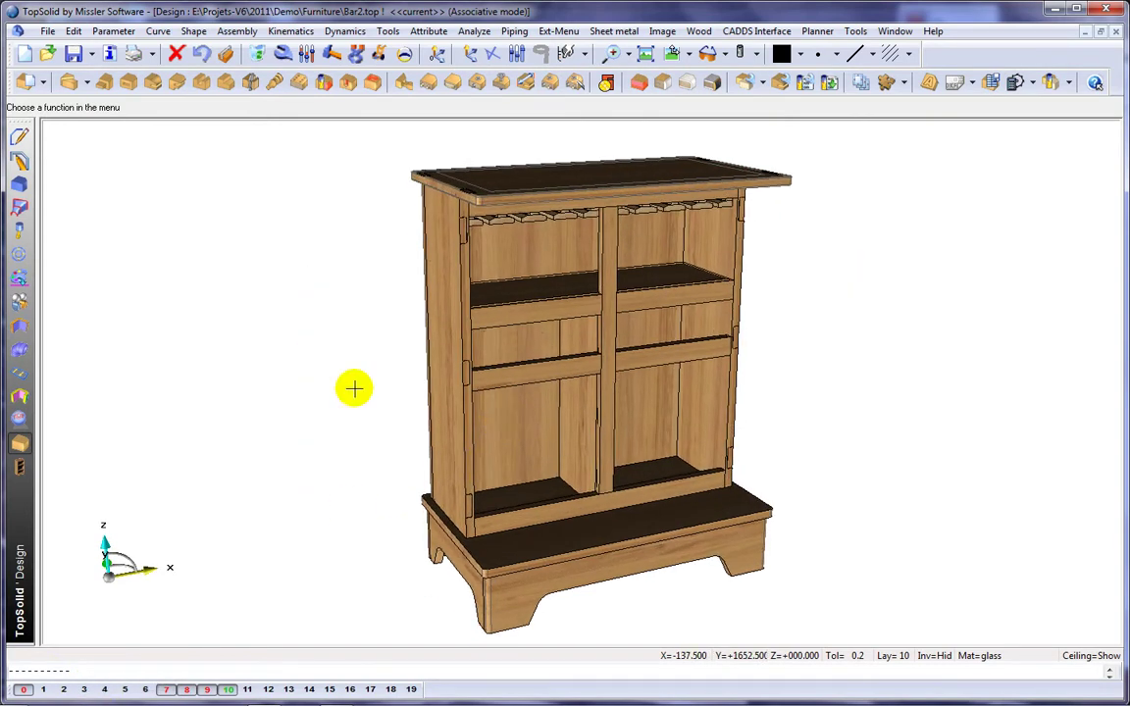
Switch layers 9, 8 and 7 off and back on to examine the back panel, uprights and rails
click(206, 691)
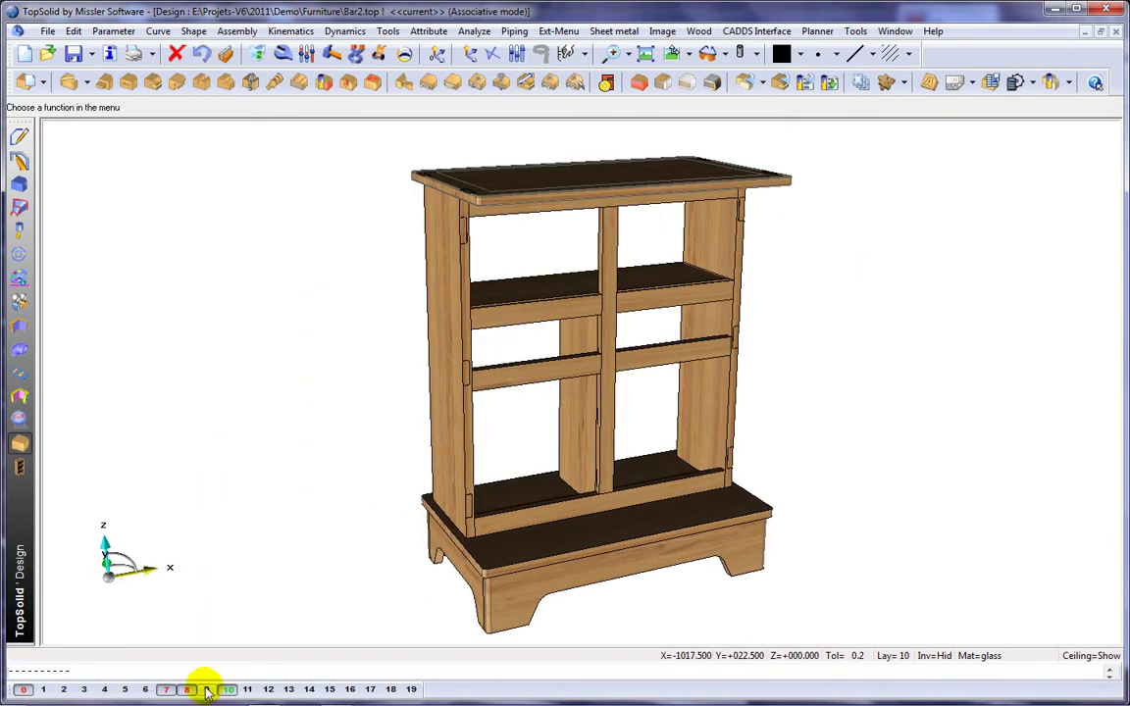
click(189, 690)
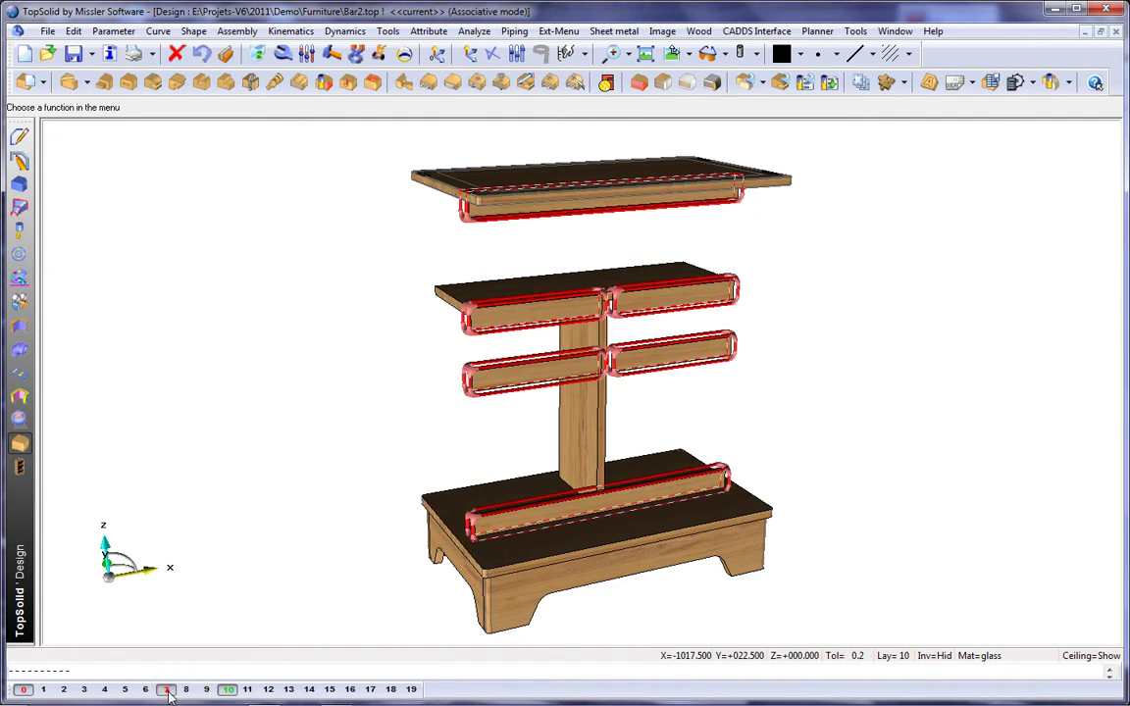
click(167, 691)
click(166, 690)
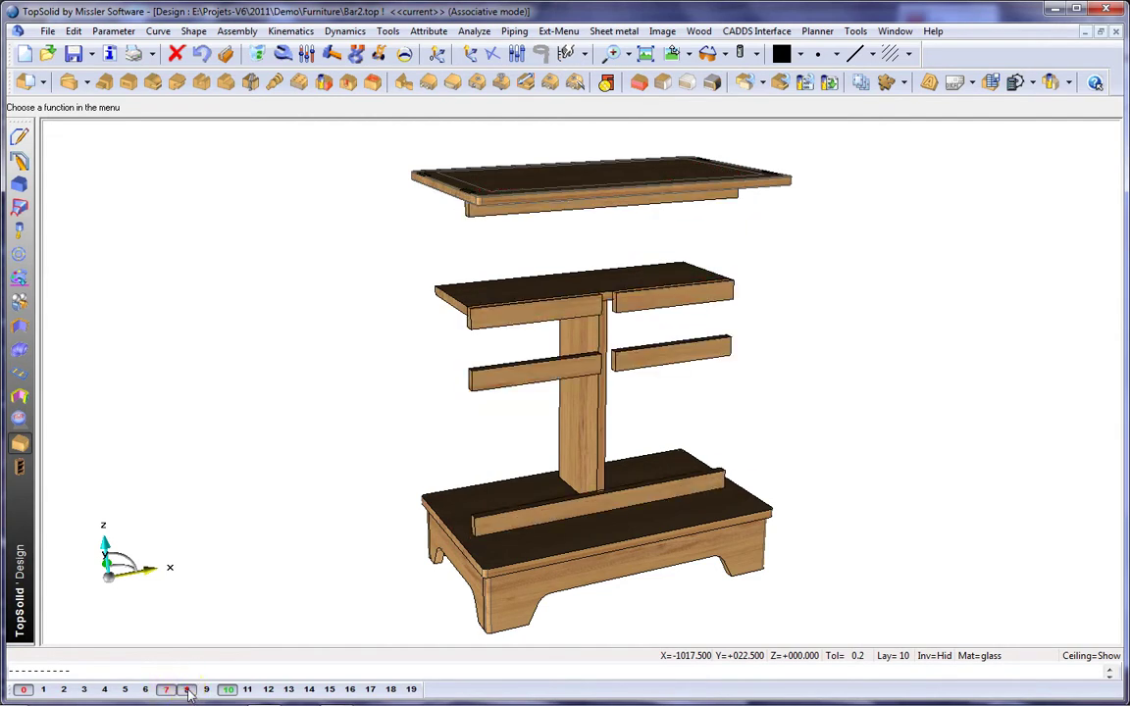
click(187, 689)
click(206, 690)
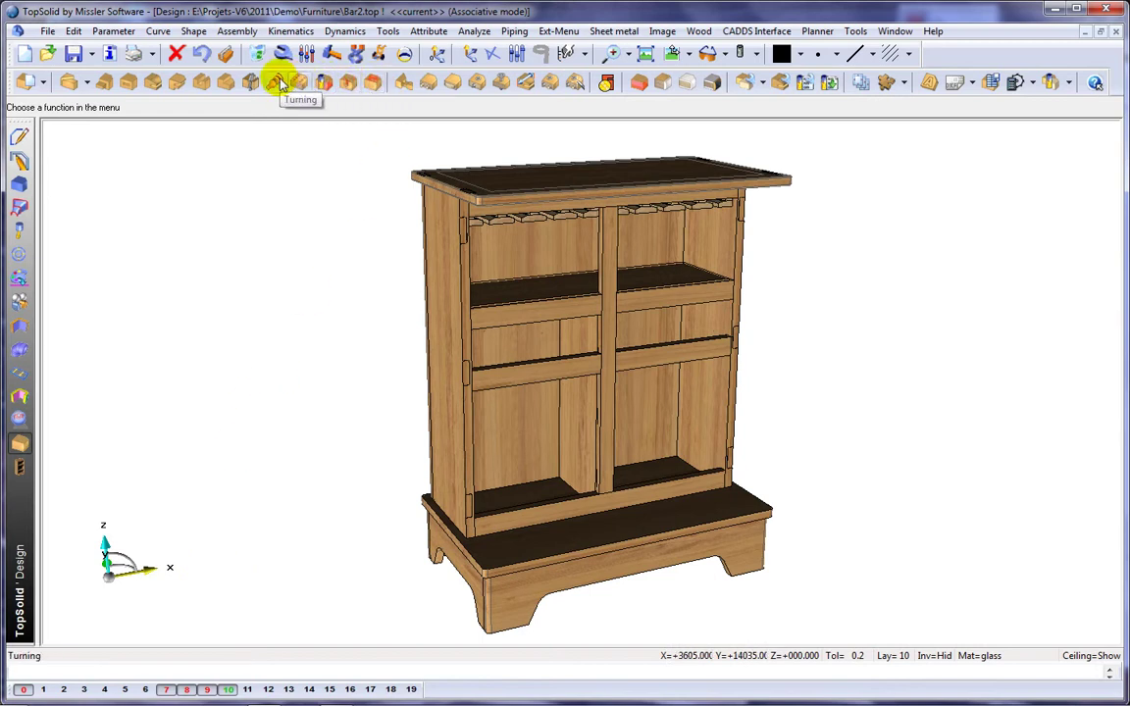
Start a moulding on the base top, with its upper face as reference and its front edge as tool path
click(152, 87)
click(517, 542)
click(517, 560)
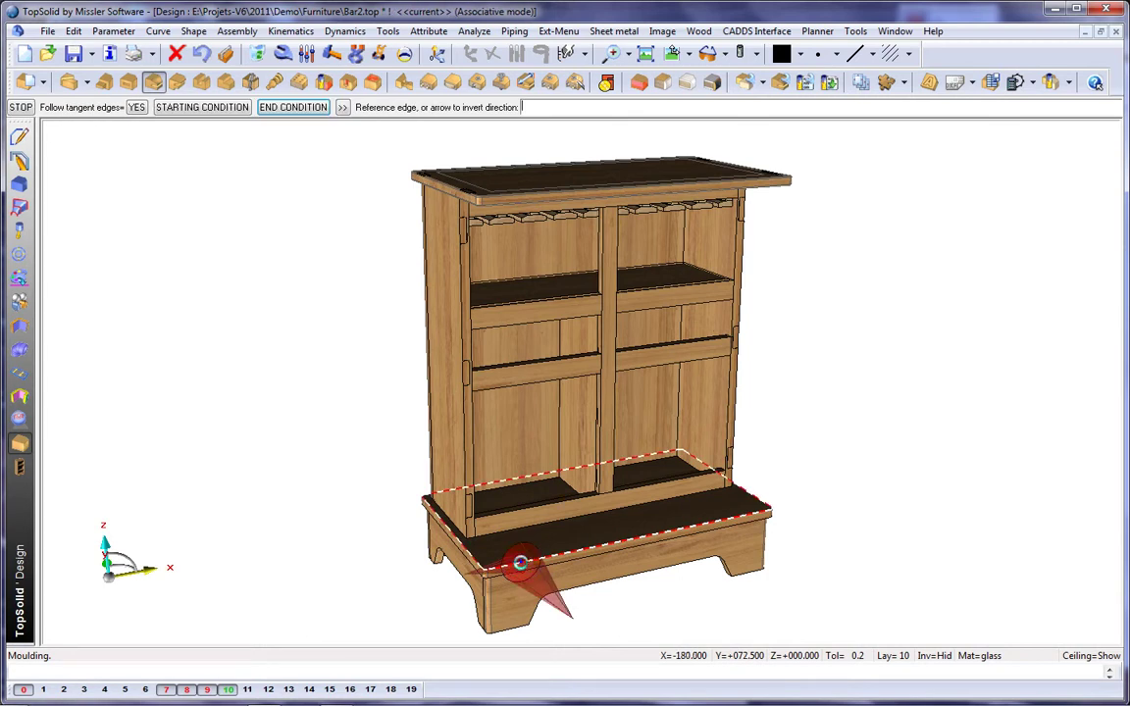
click(520, 562)
Preview the Type 10, Type 2 and Type 3 tools of the Profilage et contre profilage family
click(325, 200)
click(319, 212)
click(316, 225)
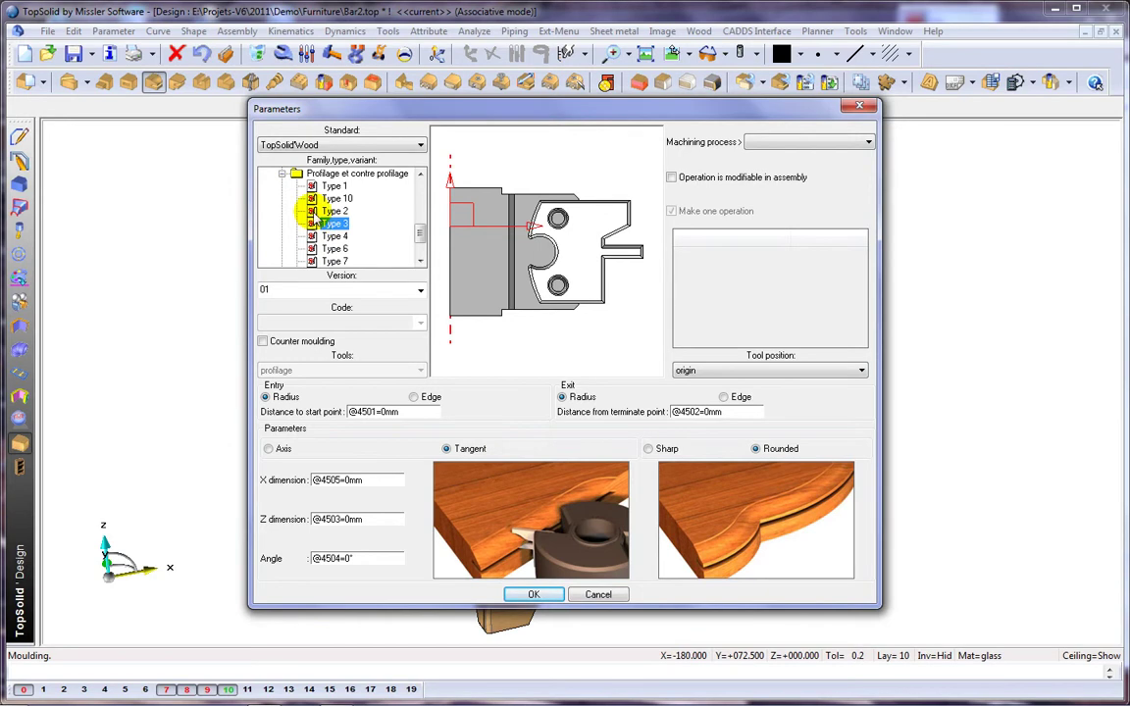
click(283, 175)
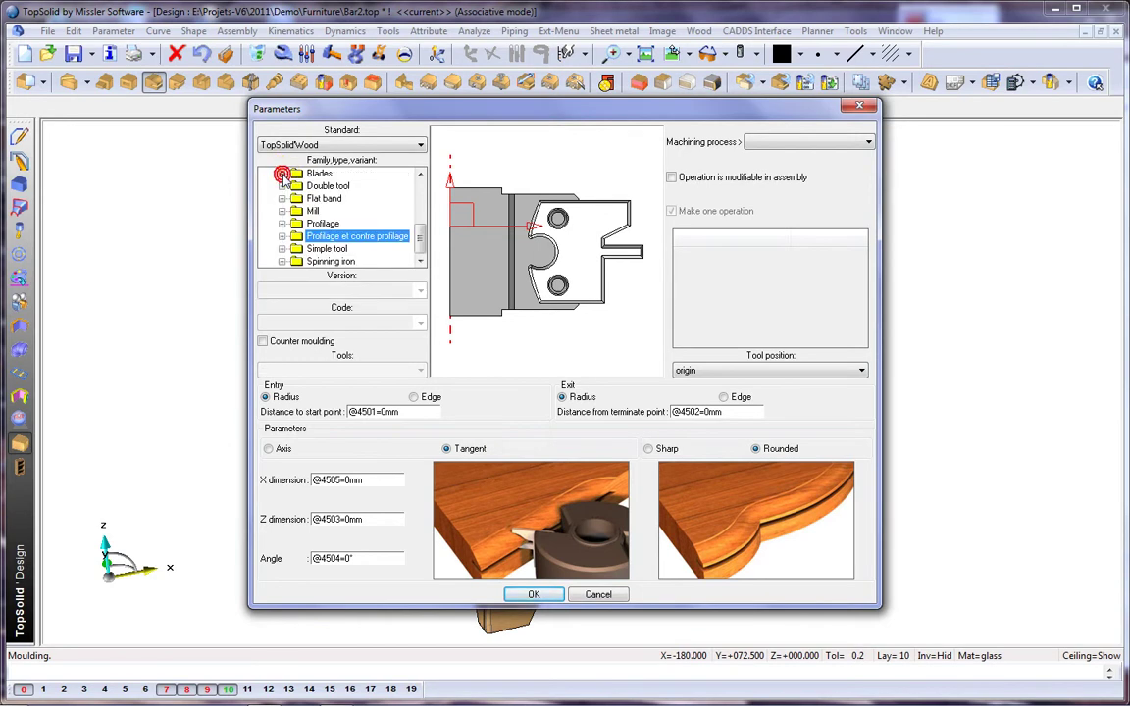
Choose a moulding tool from the Simple tool family and set its code to r 8
double_click(324, 249)
key(Down)
key(Down)
key(Down)
click(326, 249)
click(286, 325)
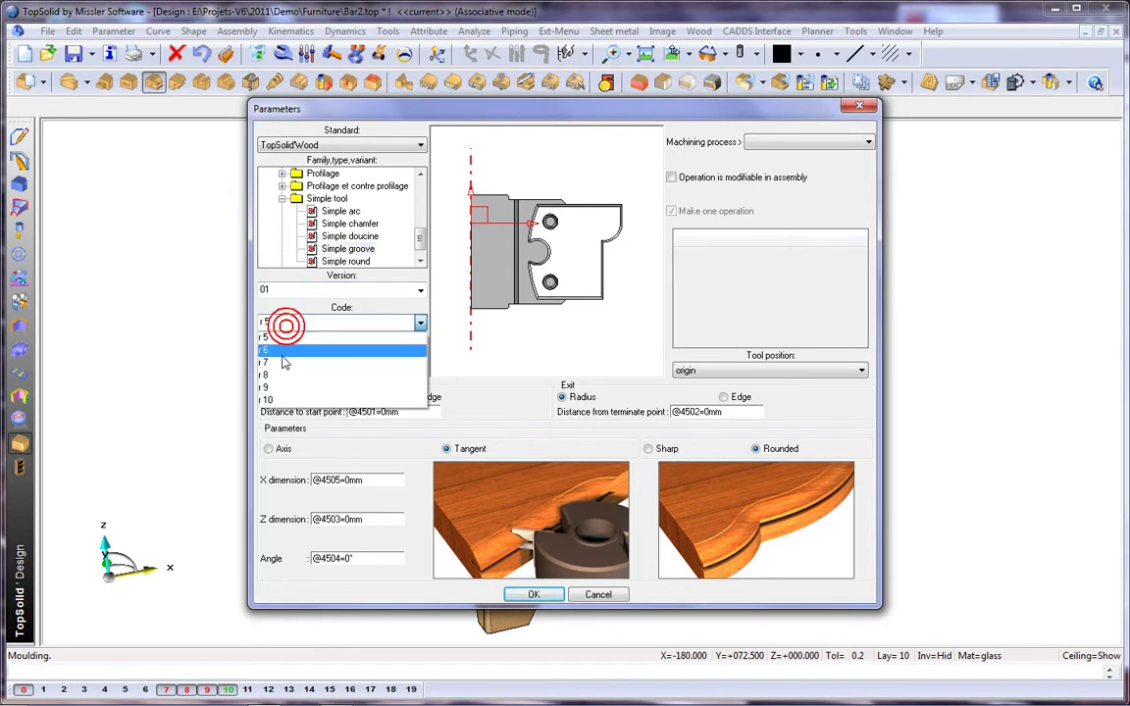
click(276, 371)
Read the online help on the Moulding function, from sweep modes to the machining process, and close it
key(F1)
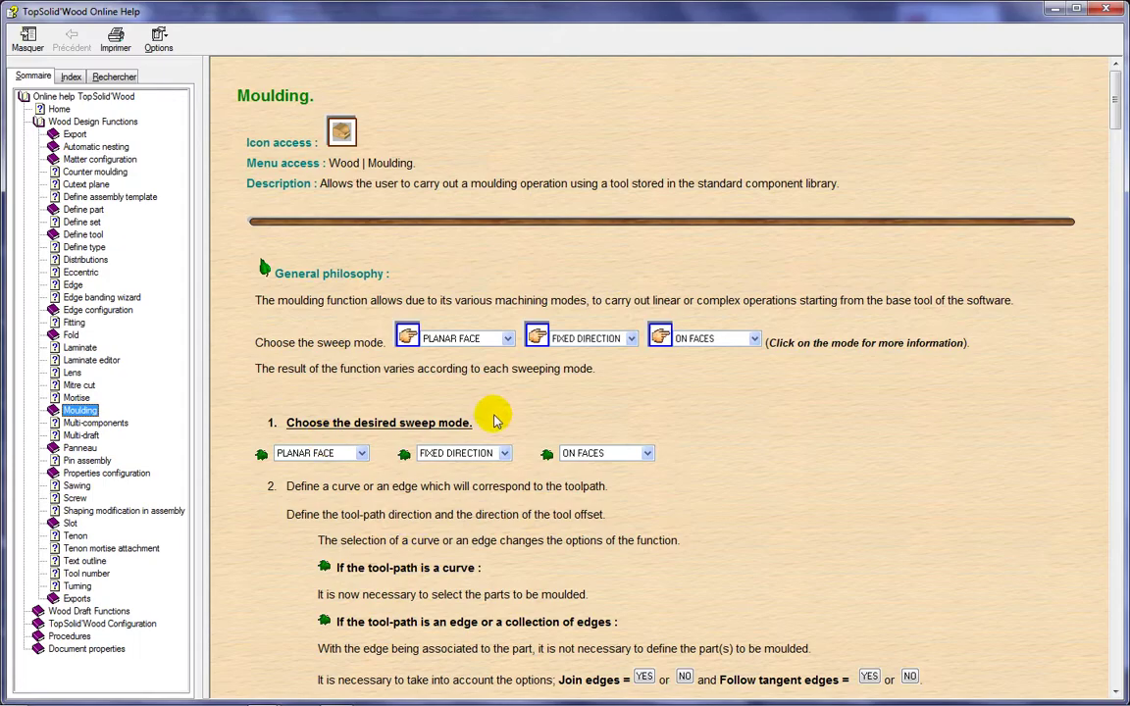
scroll(496, 421, down, 15)
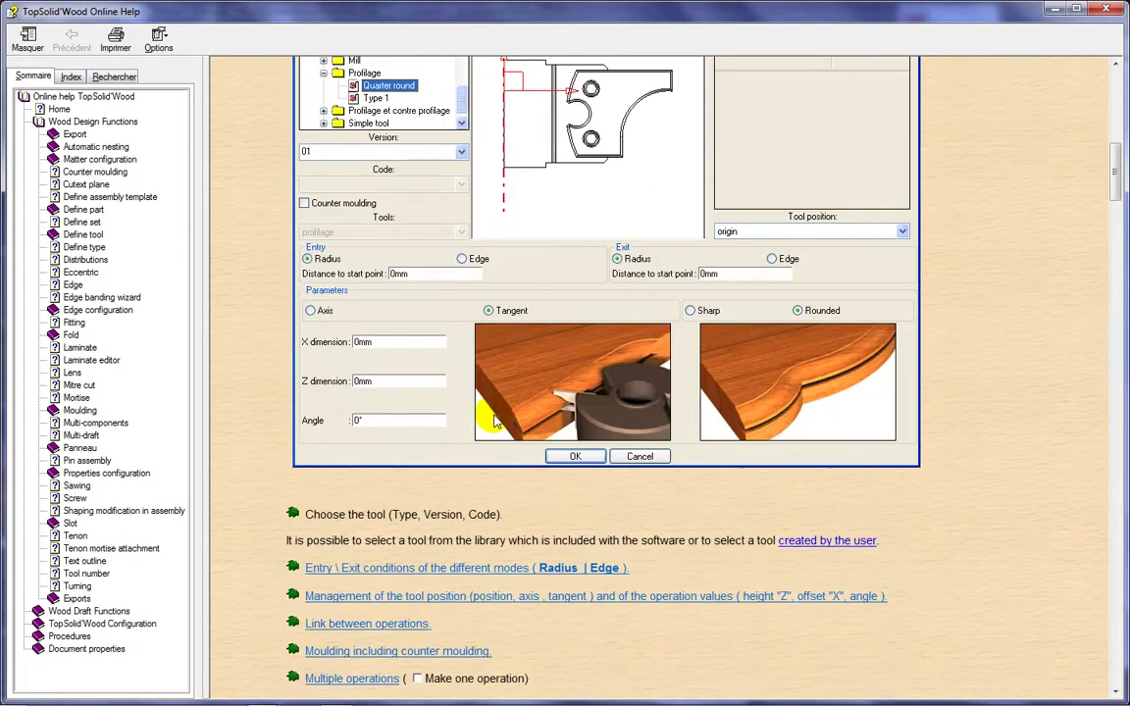
scroll(496, 421, down, 15)
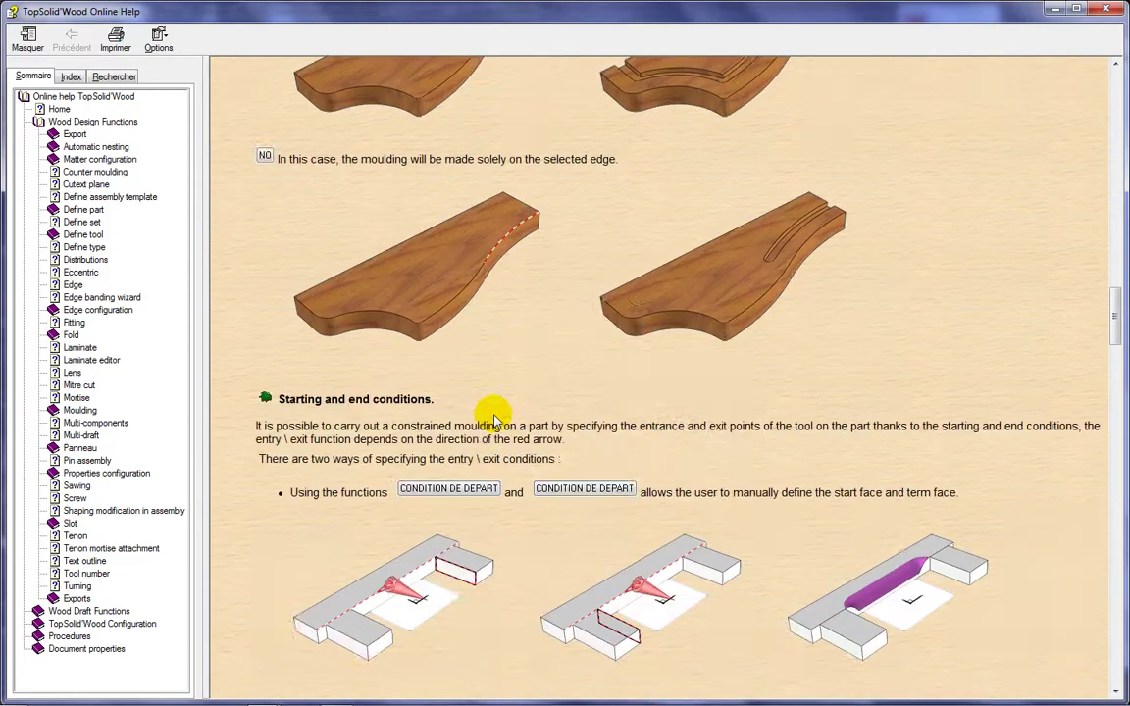
scroll(495, 421, down, 5)
scroll(495, 421, down, 15)
scroll(495, 421, down, 7)
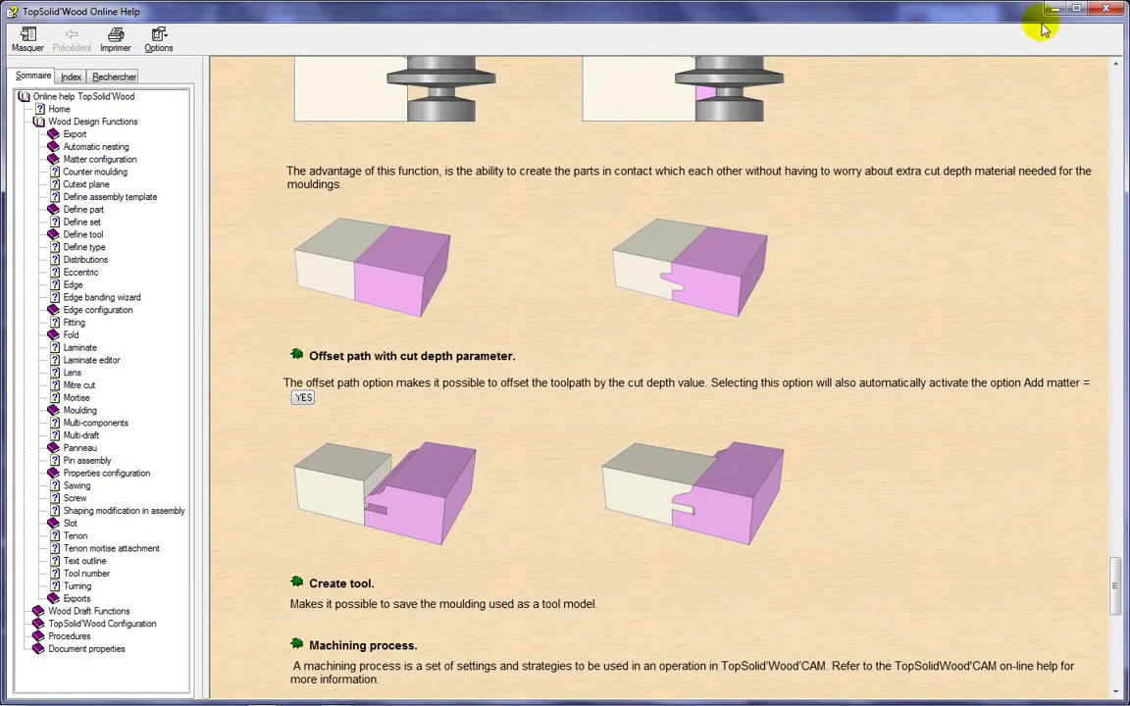
click(1112, 10)
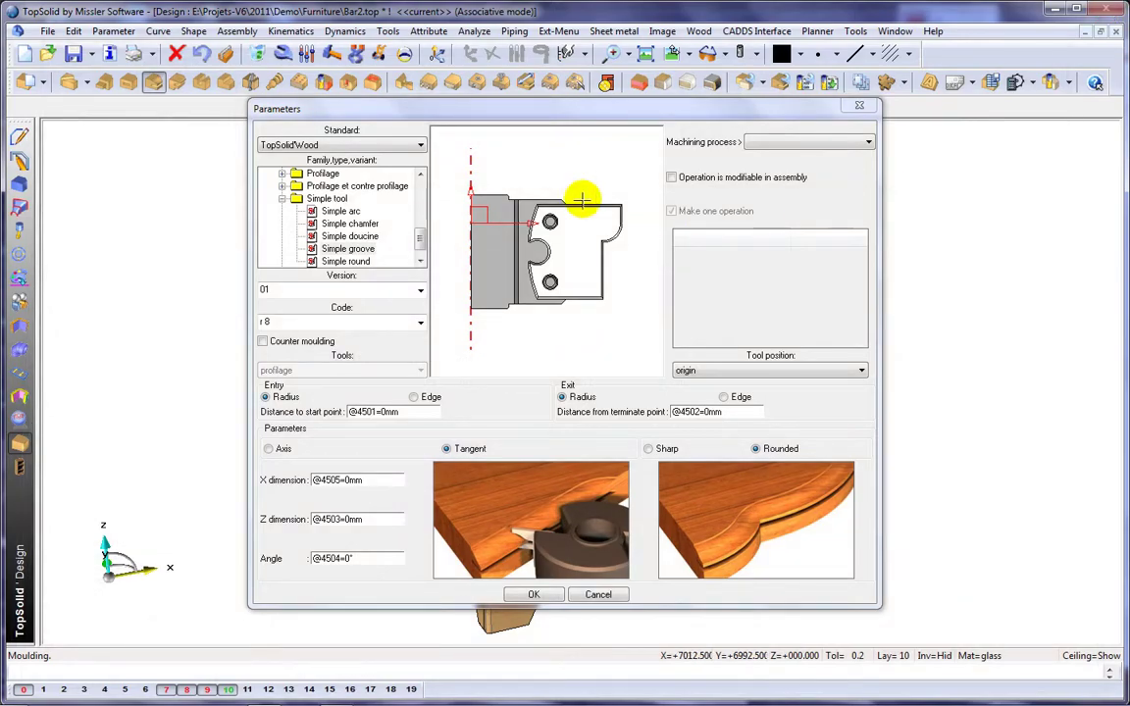
Apply the configured moulding to the base top and examine the machined edge
click(536, 601)
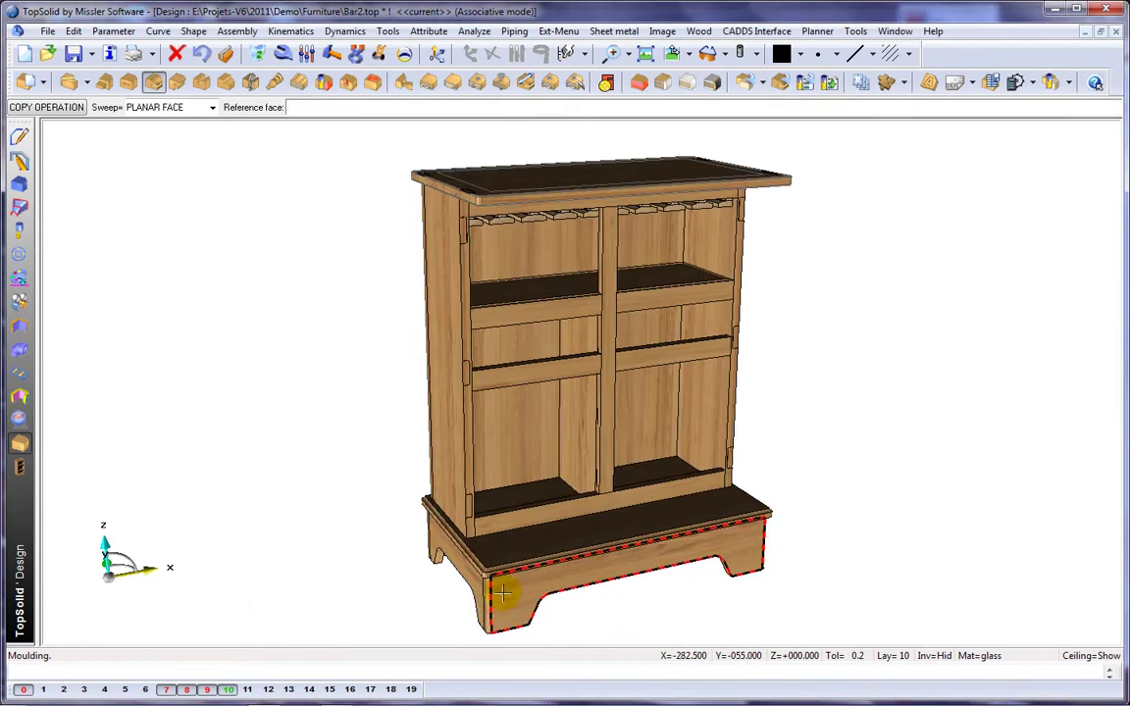
scroll(504, 588, up, 5)
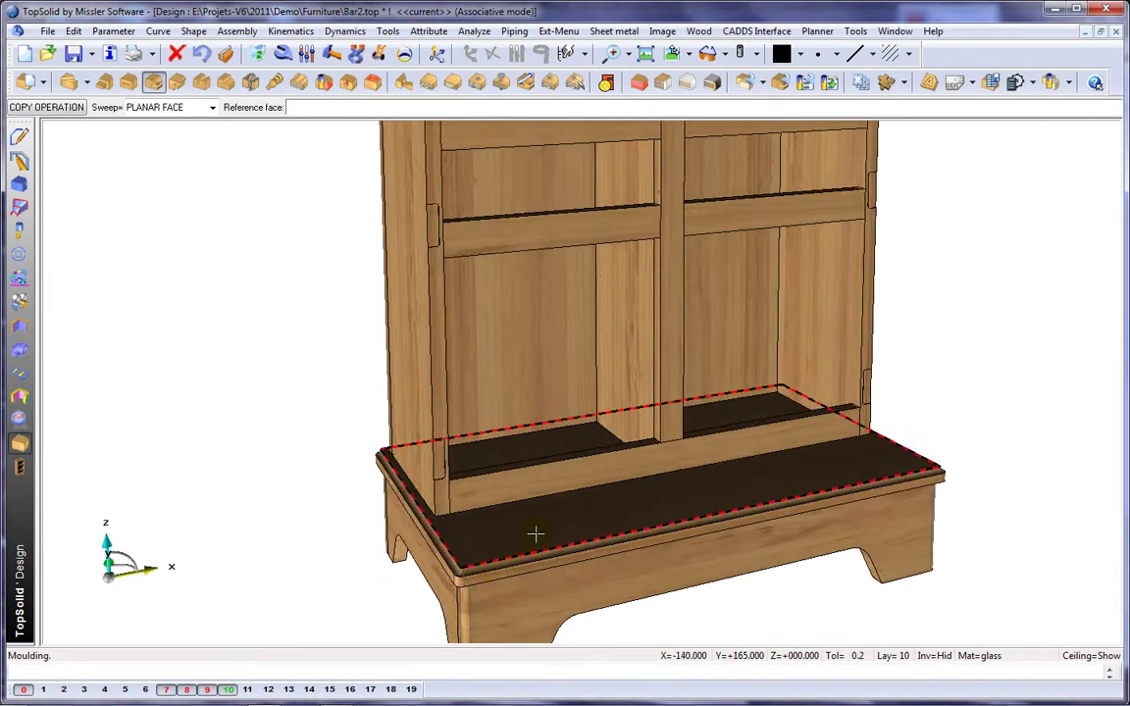
scroll(536, 530, down, 4)
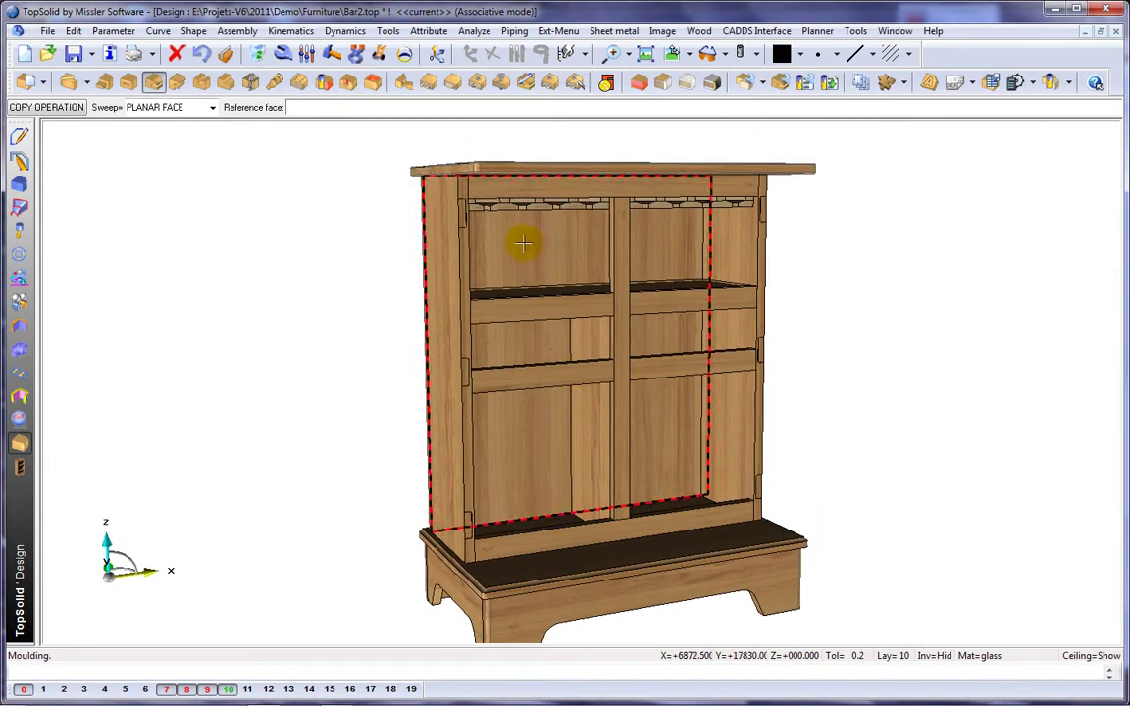
Start a tenon-mortise assembly between the bottom rail and the lower end of the middle upright
click(404, 85)
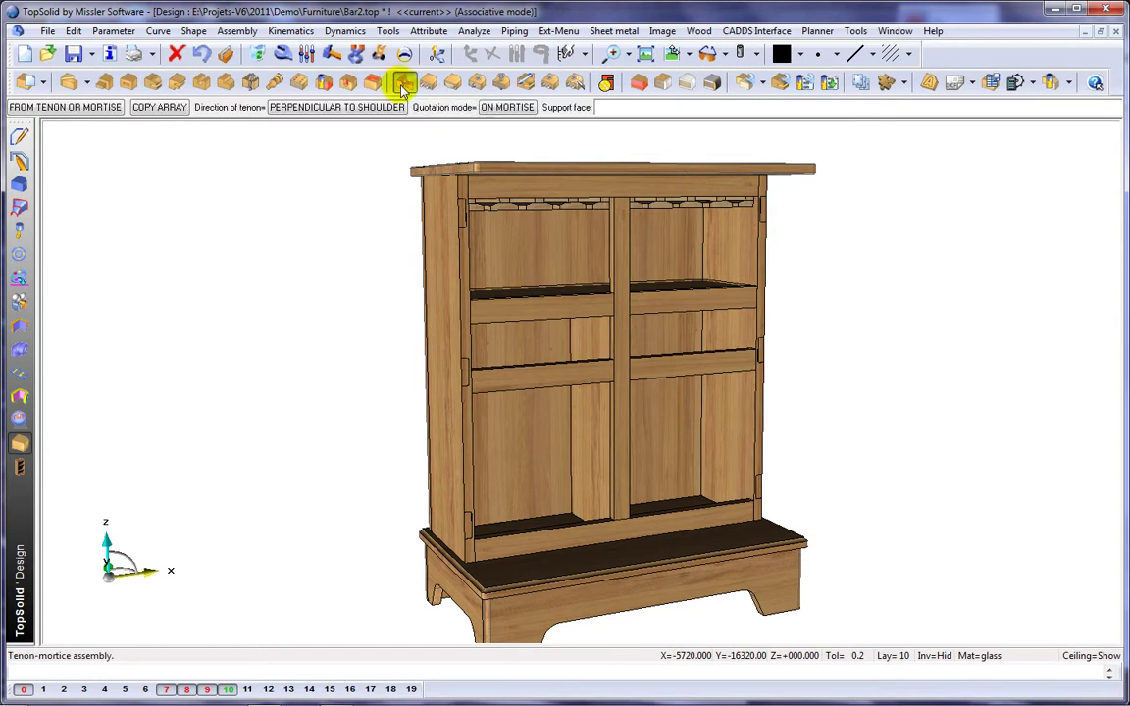
middle_drag(644, 559, 671, 574)
scroll(619, 512, up, 4)
click(618, 479)
click(605, 469)
click(634, 431)
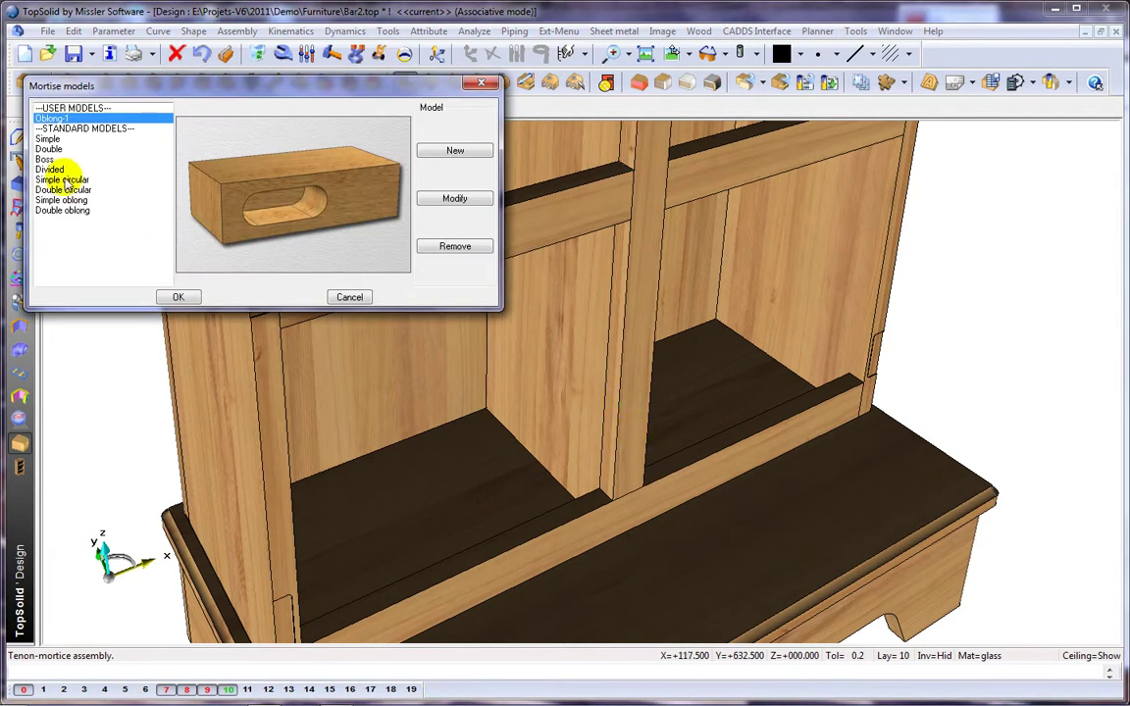
Preview the standard mortise models, including Simple, Double, Boss, Divided, Simple circular, Simple oblong and Double oblong
click(48, 139)
click(47, 149)
click(46, 159)
click(43, 168)
click(41, 180)
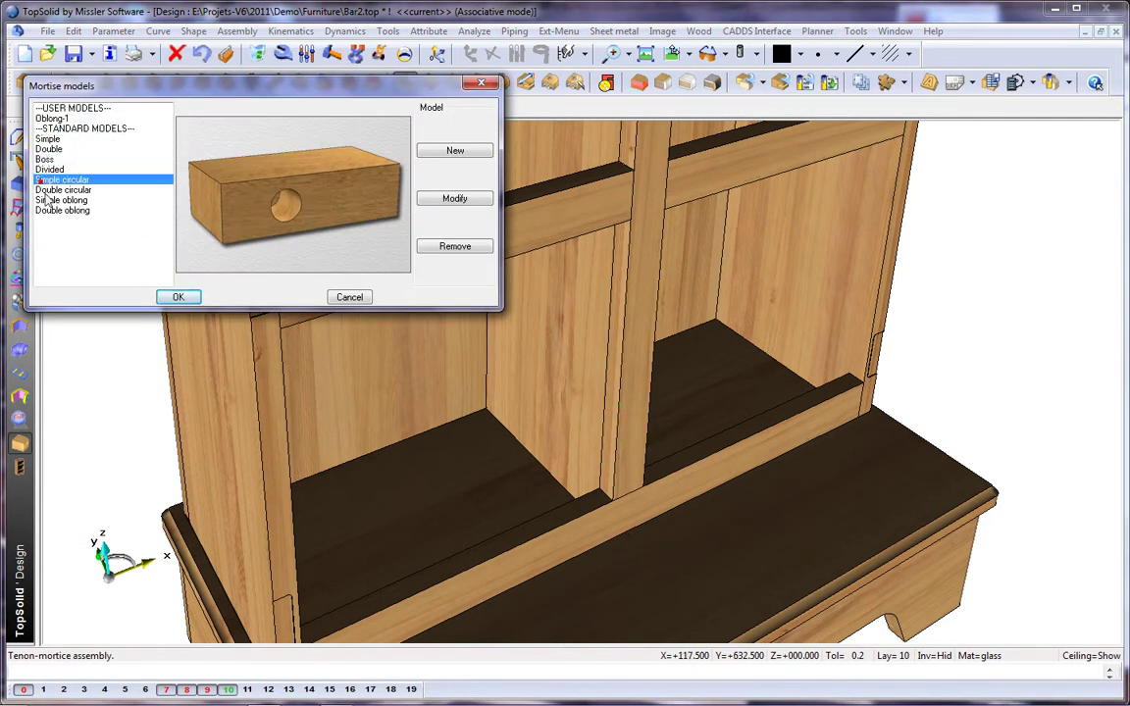
click(47, 199)
click(52, 211)
Create the bottom rail joint with the Oblong-1 model, using 1 mm gaps, 8 mm cheeks and a 25 mm mortise depth
click(60, 119)
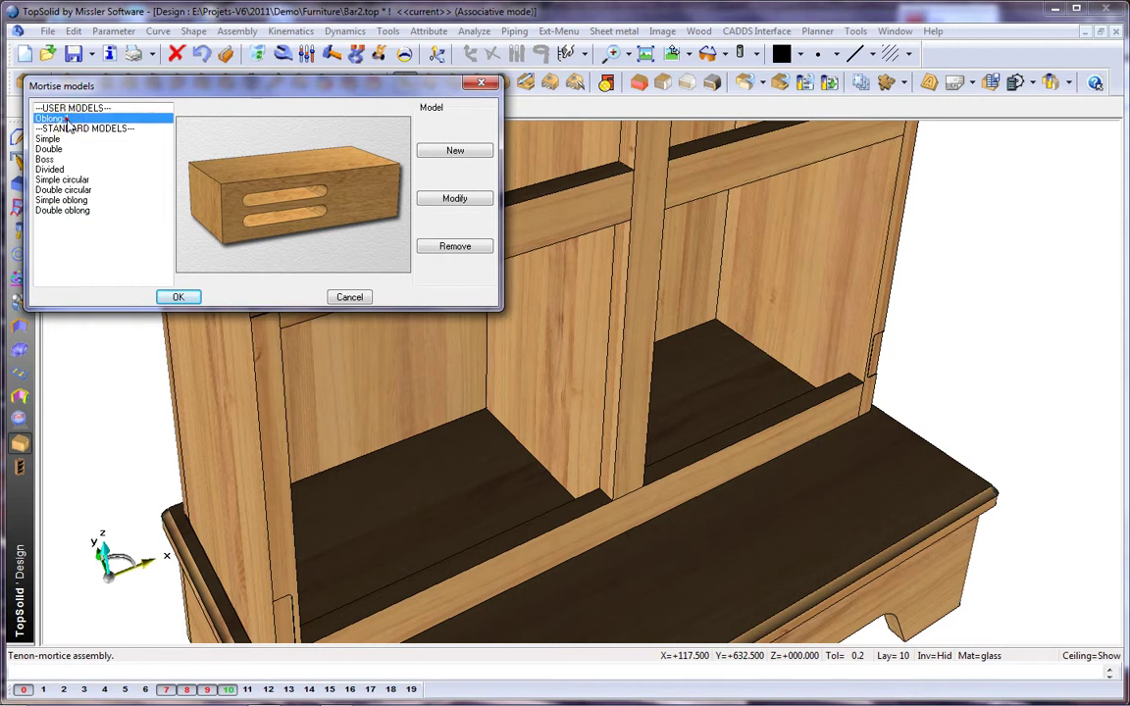
click(178, 297)
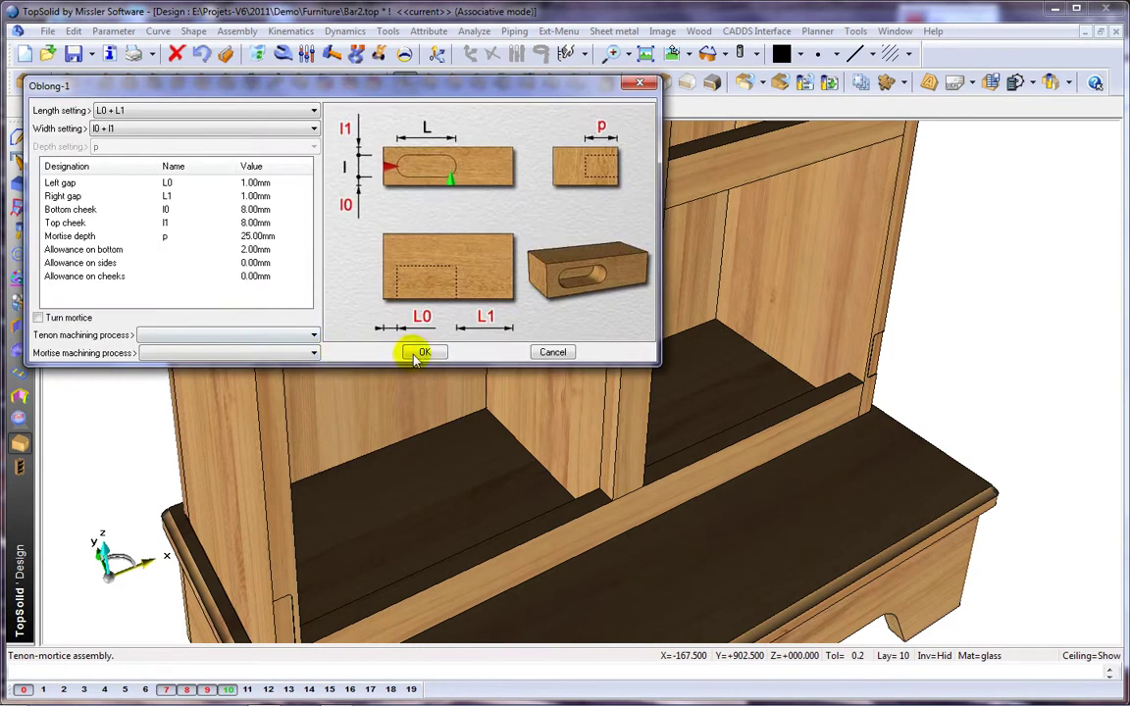
click(426, 349)
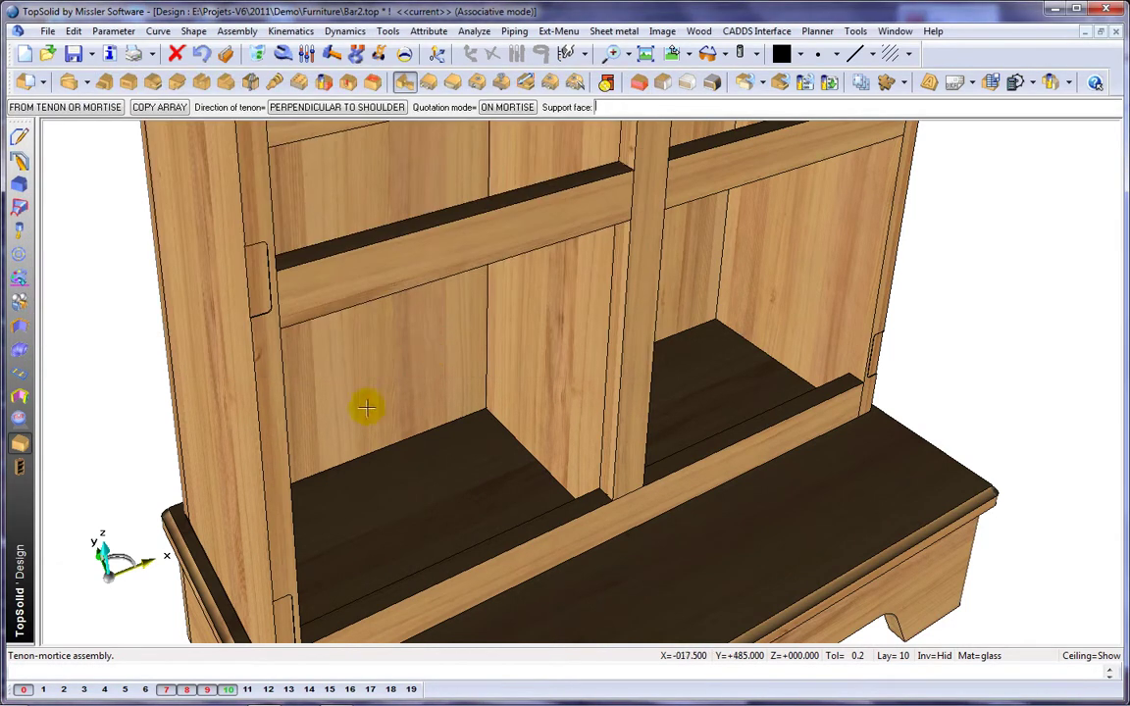
Toggle layer 8 off and on, and hide layers 9 and 7 to examine the bottom rail's mortise and the upright's tenon
click(188, 690)
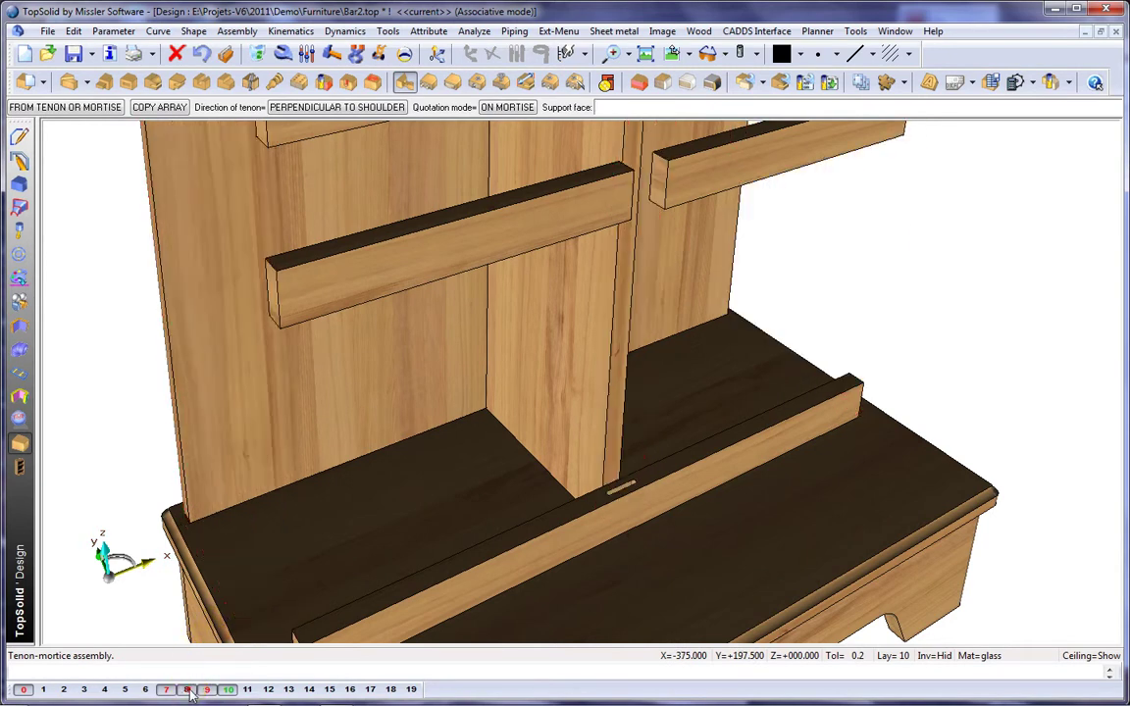
click(188, 691)
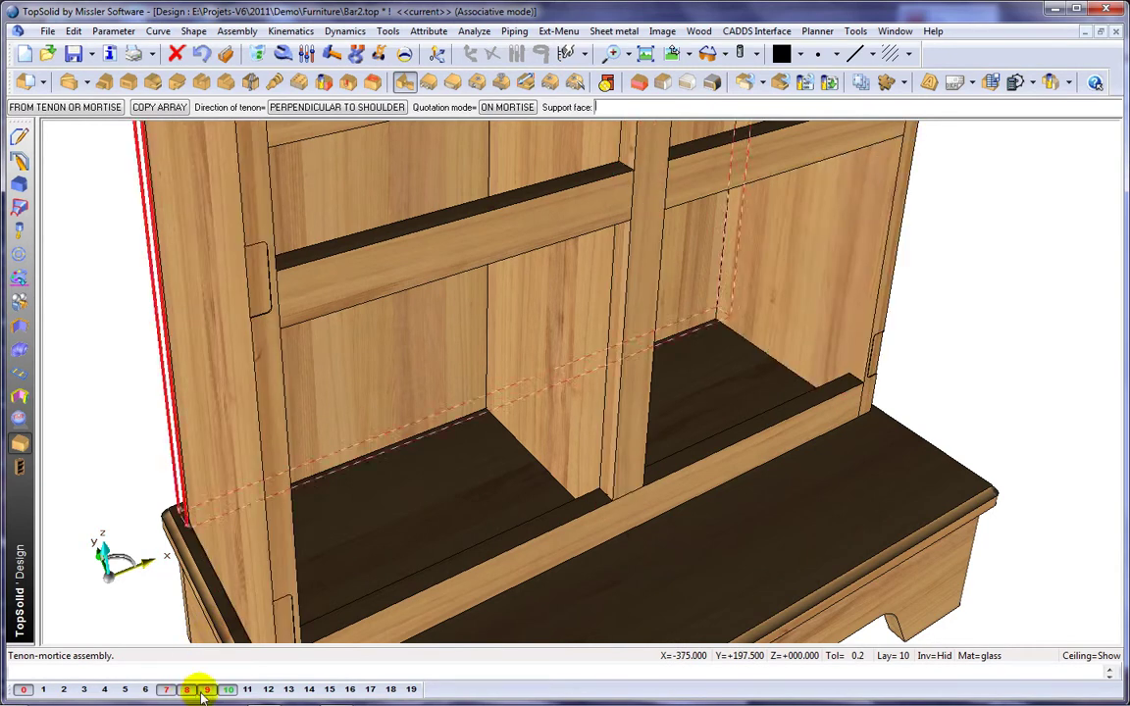
click(206, 691)
click(168, 690)
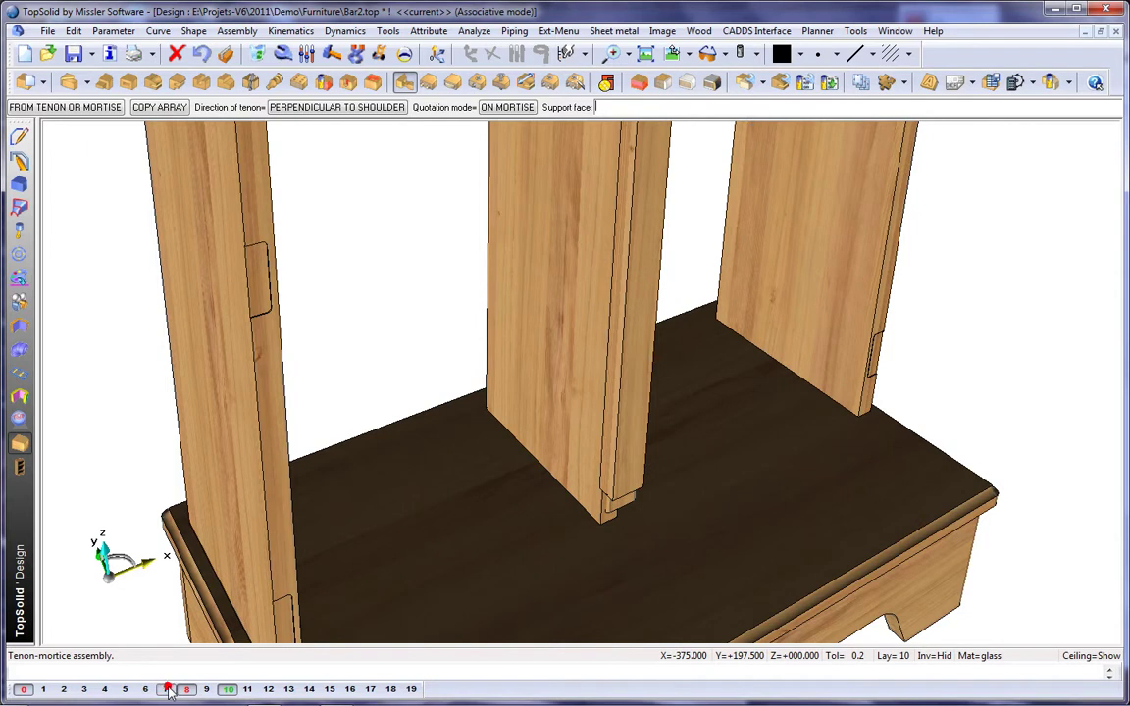
Show layer 7 and join the middle upright to the top rail with an Oblong-1 tenon-mortise of 25 mm depth
mouse_move(396, 424)
middle_down()
mouse_move(464, 398)
mouse_move(397, 383)
mouse_move(389, 393)
mouse_move(398, 403)
middle_up()
scroll(398, 403, down, 3)
scroll(388, 295, up, 4)
middle_drag(447, 279, 442, 297)
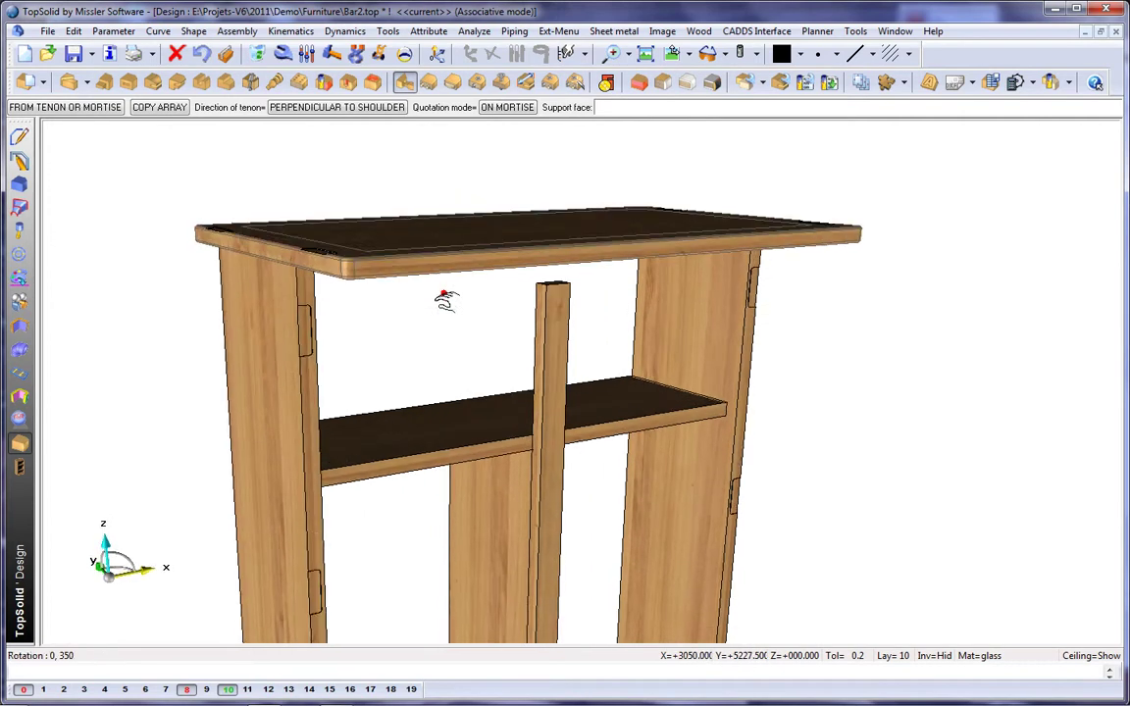
click(166, 689)
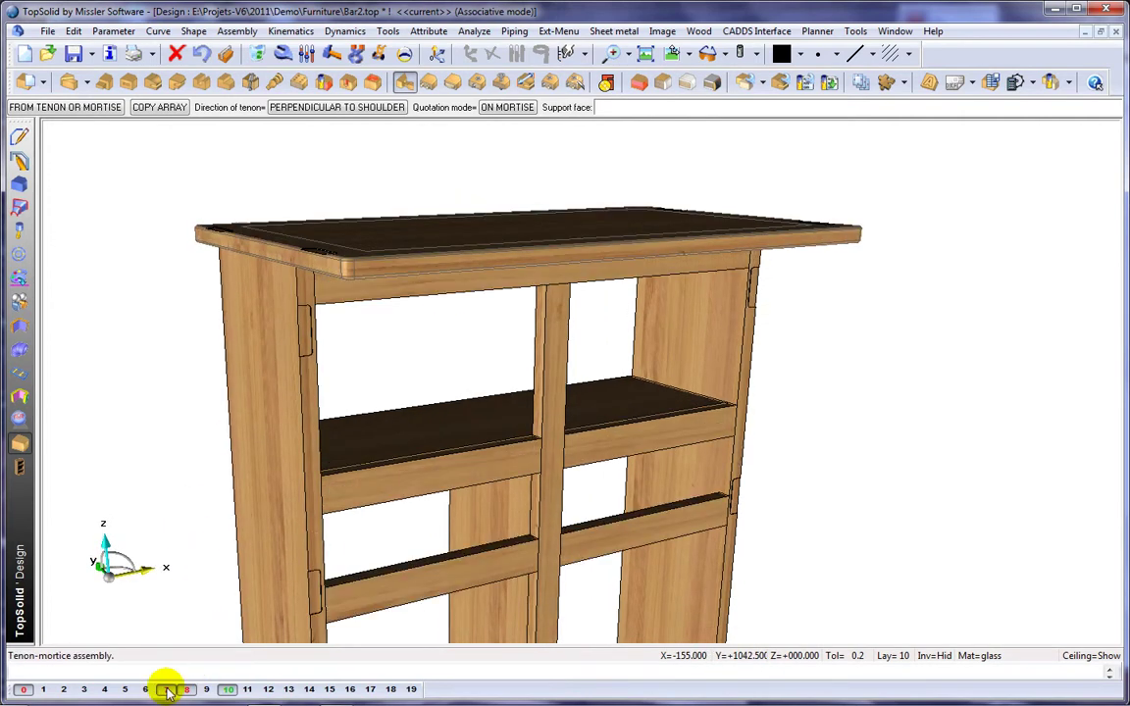
click(555, 283)
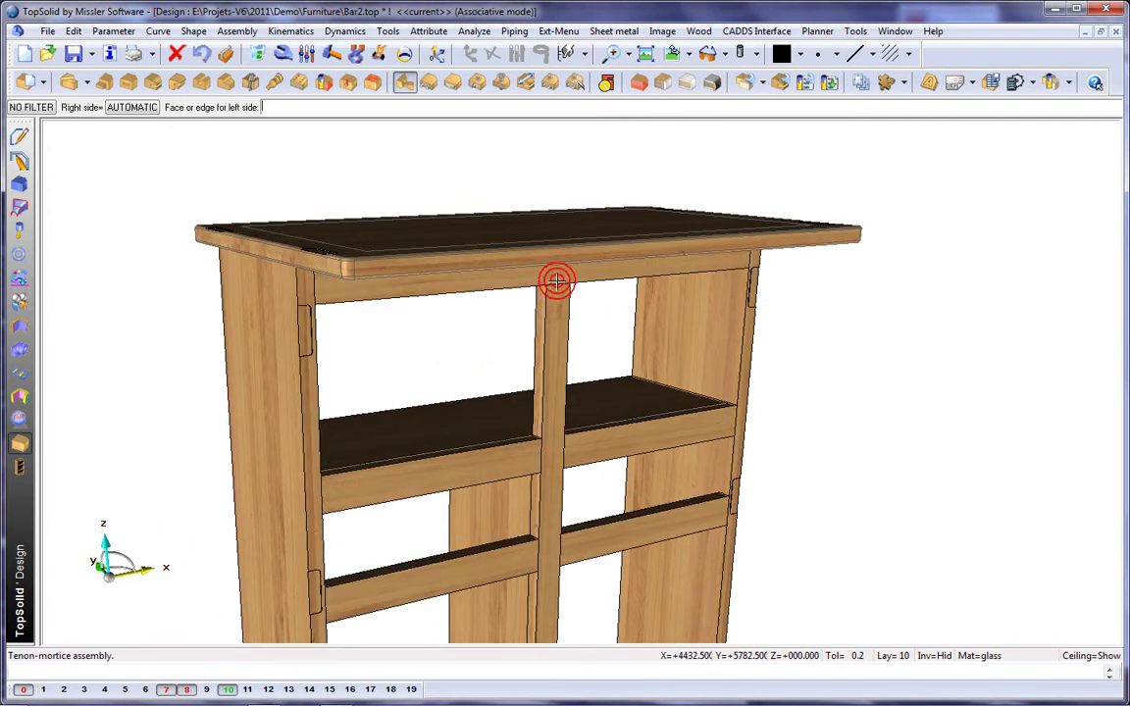
click(555, 299)
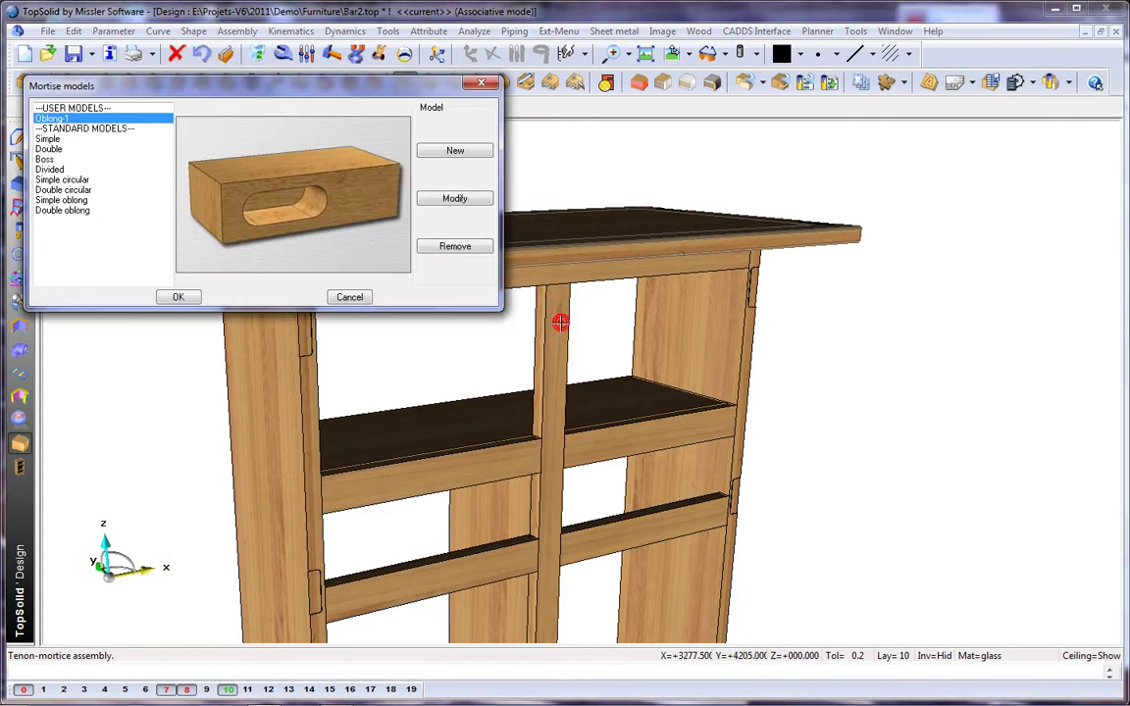
click(187, 301)
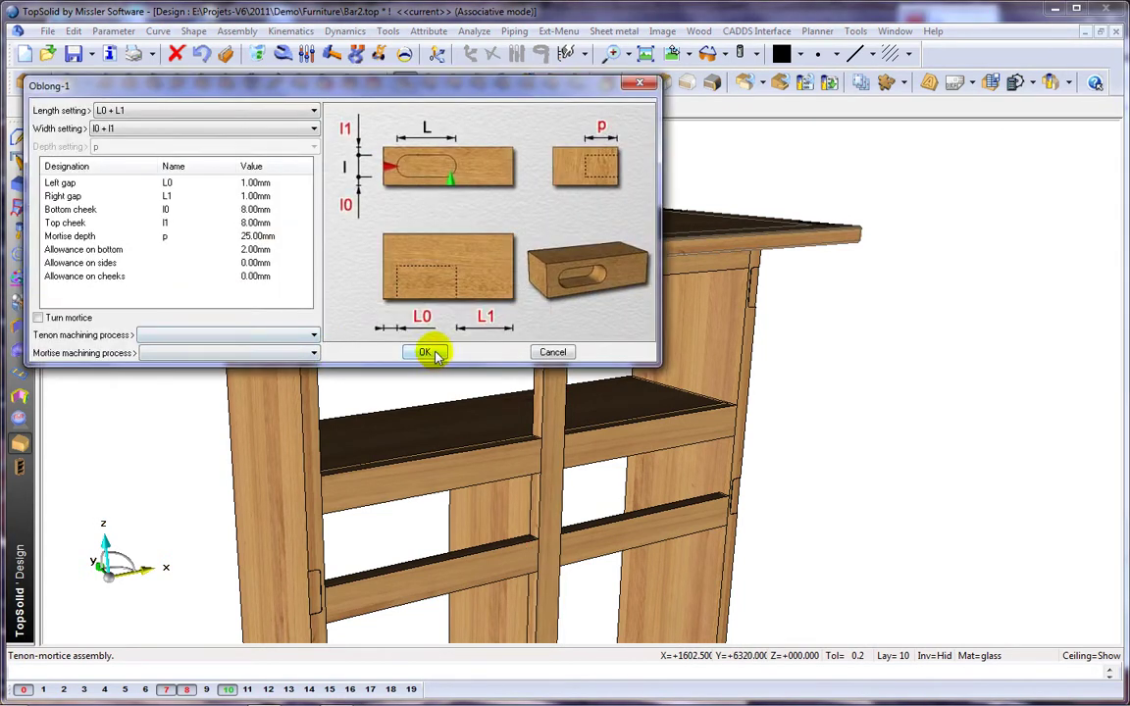
click(429, 352)
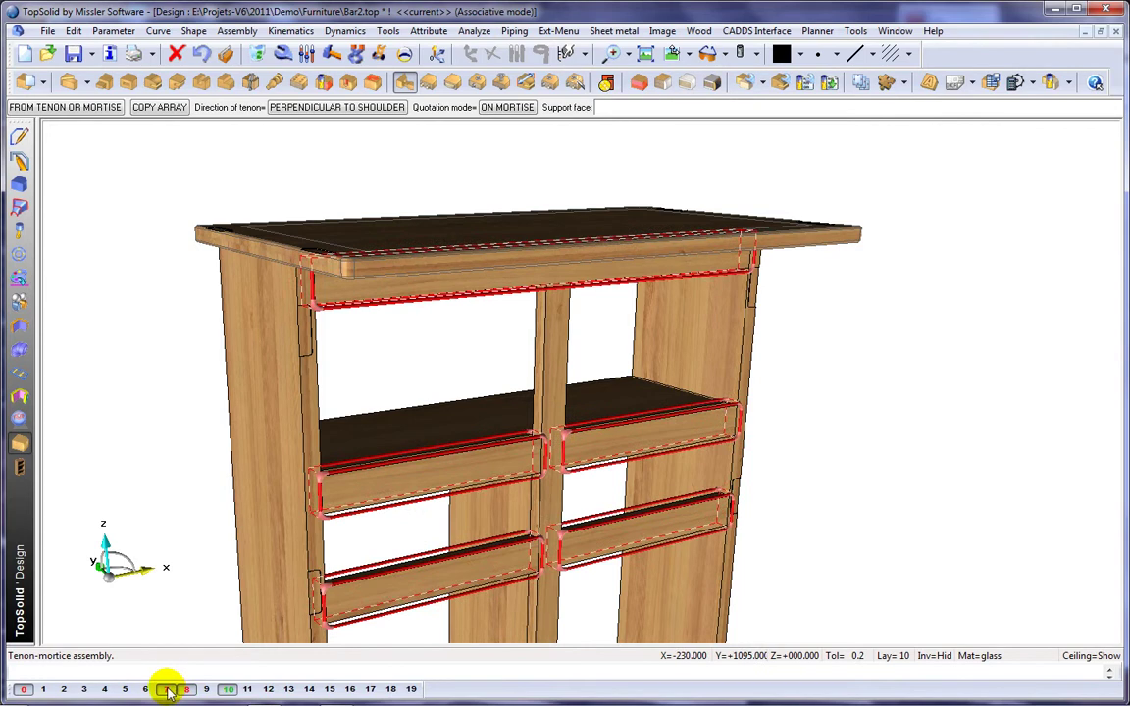
Hide layer 7 temporarily to examine the tenon on the middle upright's upper end
click(166, 689)
middle_drag(548, 438, 504, 449)
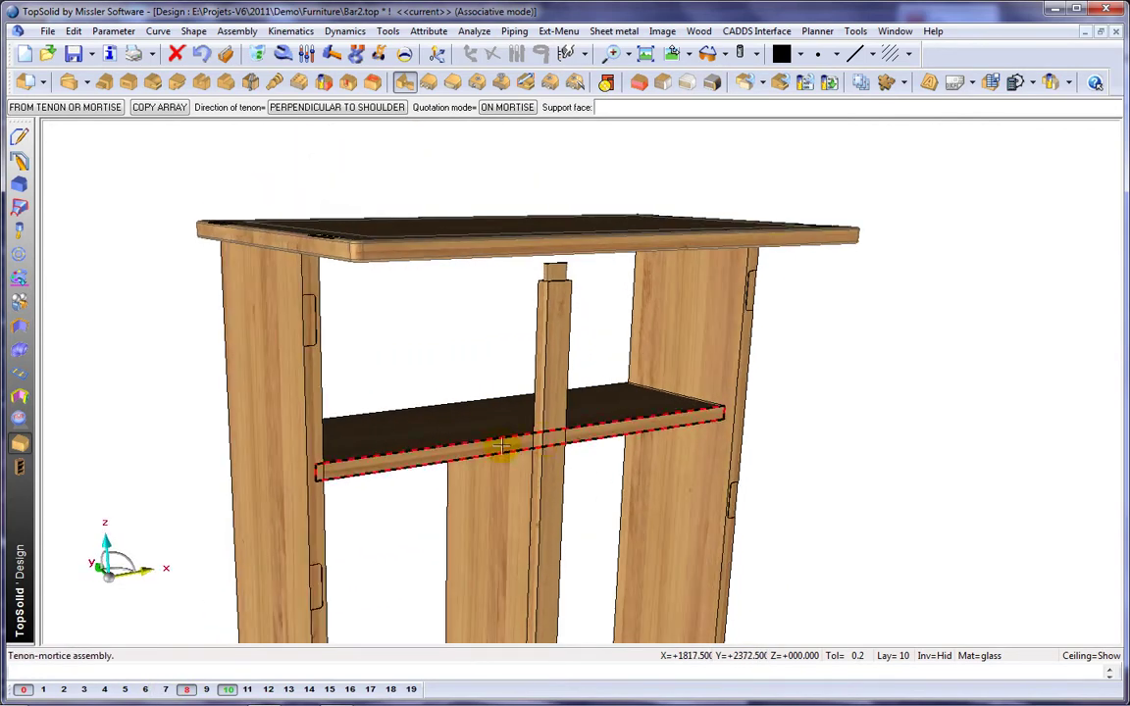
click(167, 689)
Start an automatic assembly on the main assembly, selecting the Facade-type parts plus both side panels
scroll(452, 344, down, 2)
middle_drag(467, 332, 550, 252)
click(576, 83)
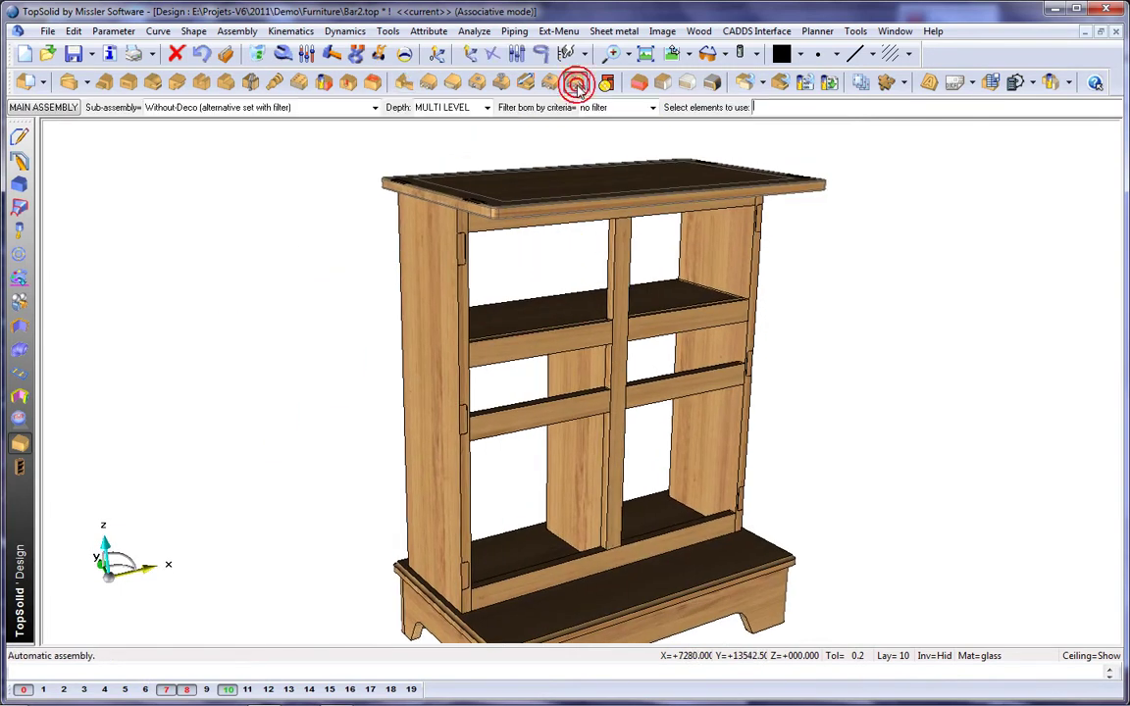
click(44, 108)
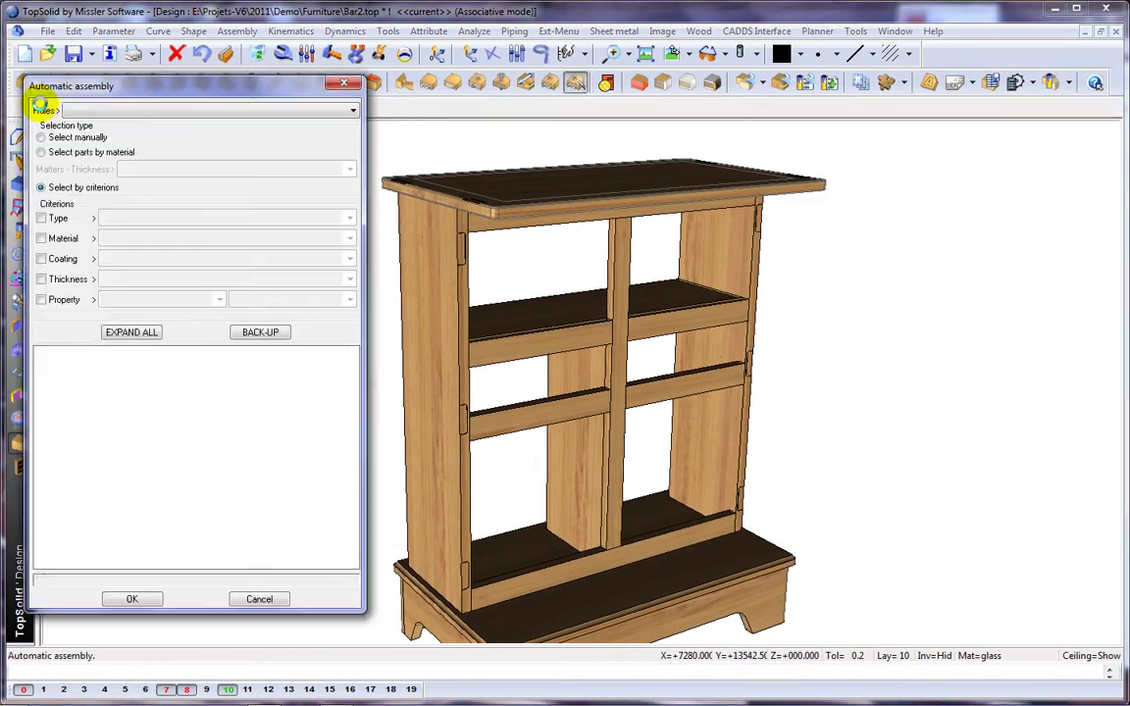
click(42, 219)
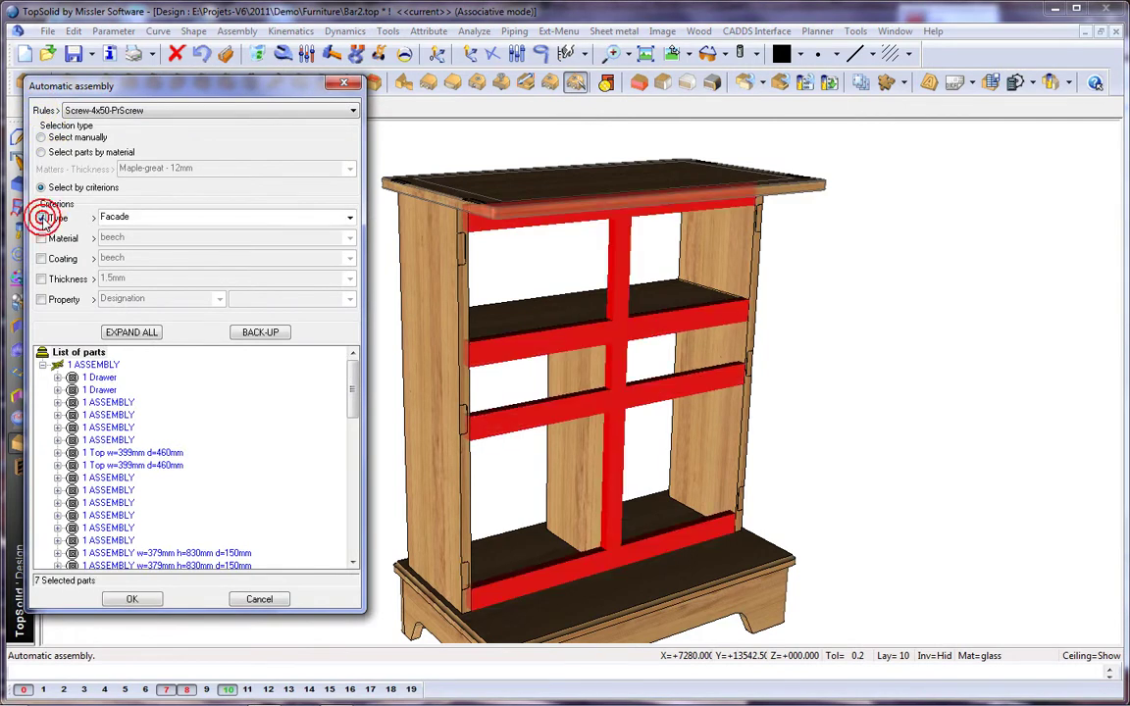
click(428, 256)
click(708, 272)
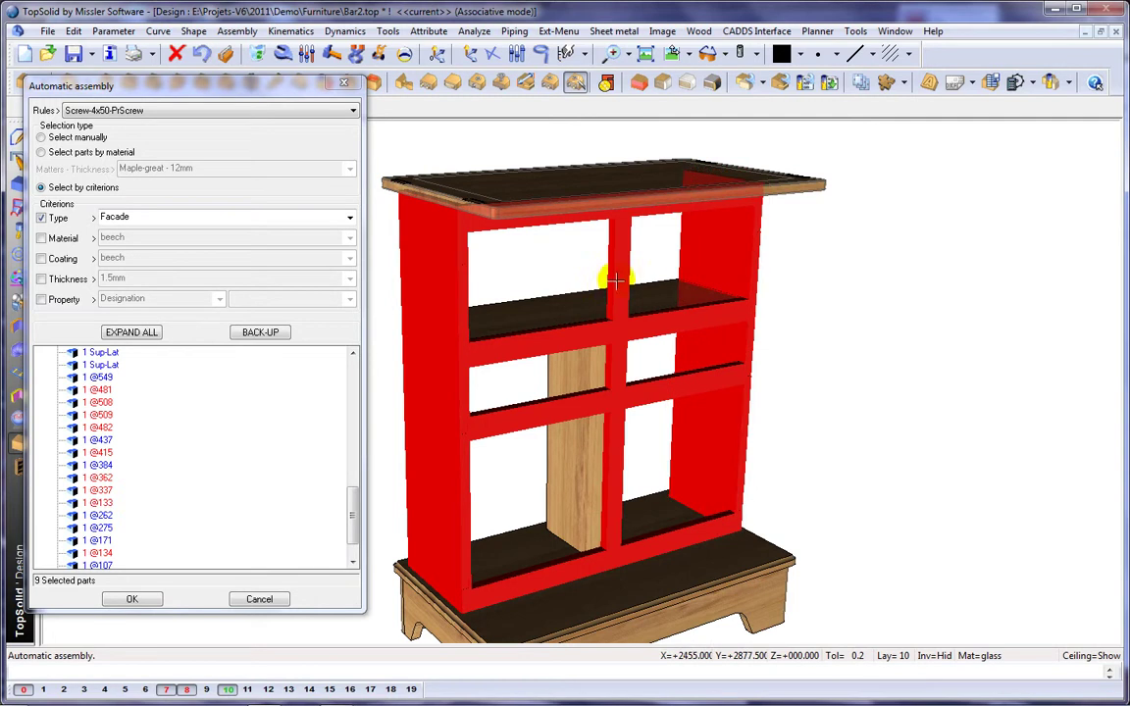
Apply the Dowel-10x30-Pr1 rule to the selected parts, using the cabinet top's upper face as start face with downward centring
click(95, 112)
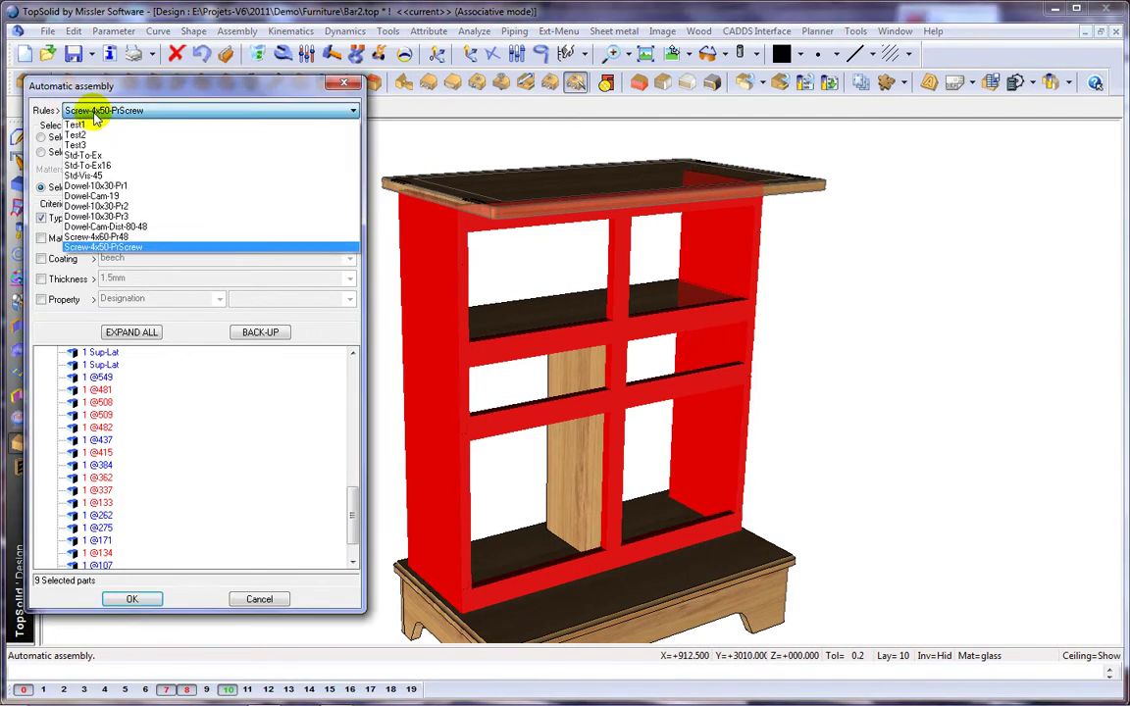
click(95, 185)
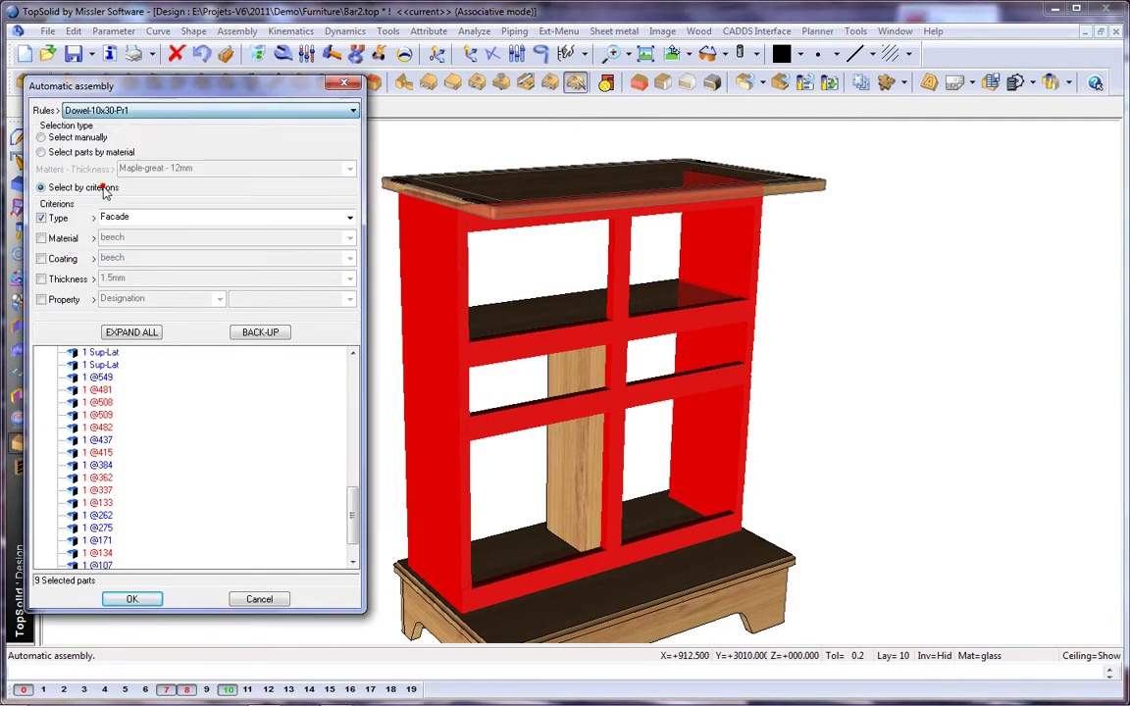
click(144, 599)
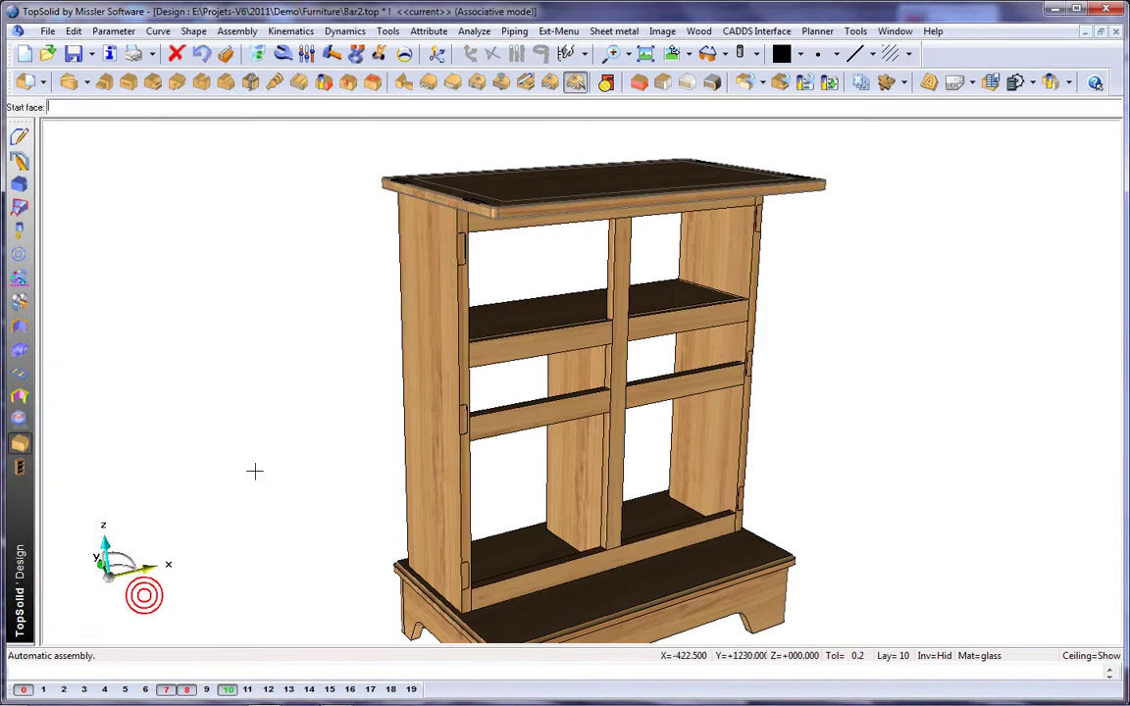
click(518, 174)
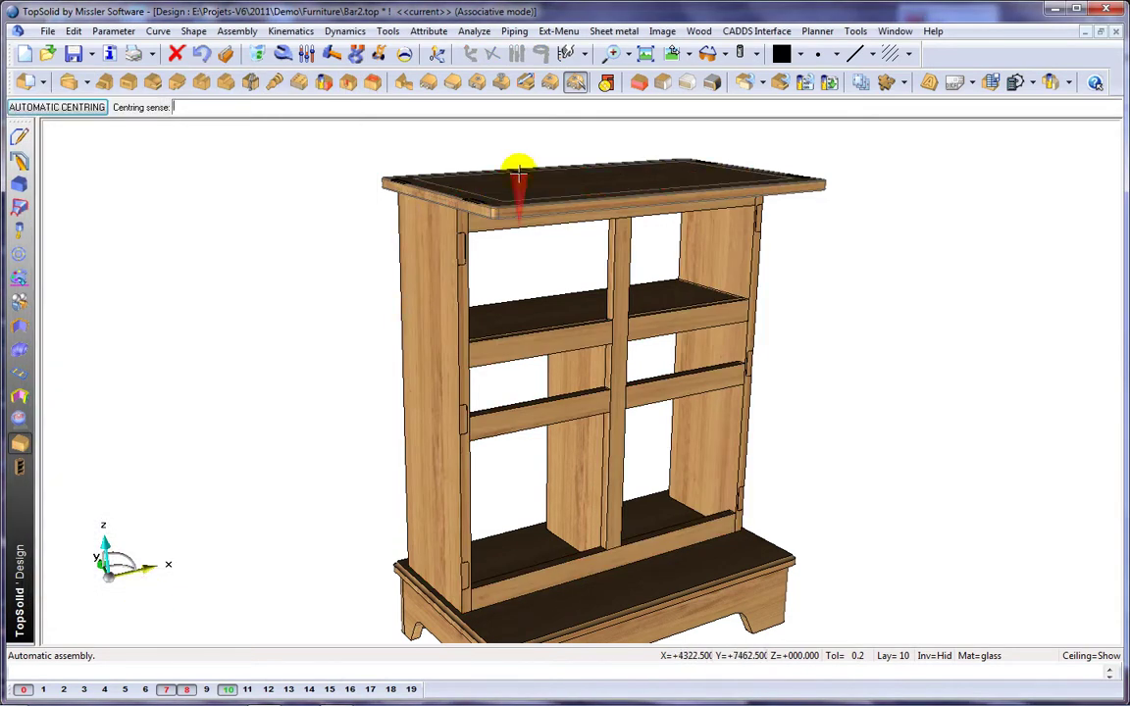
click(518, 173)
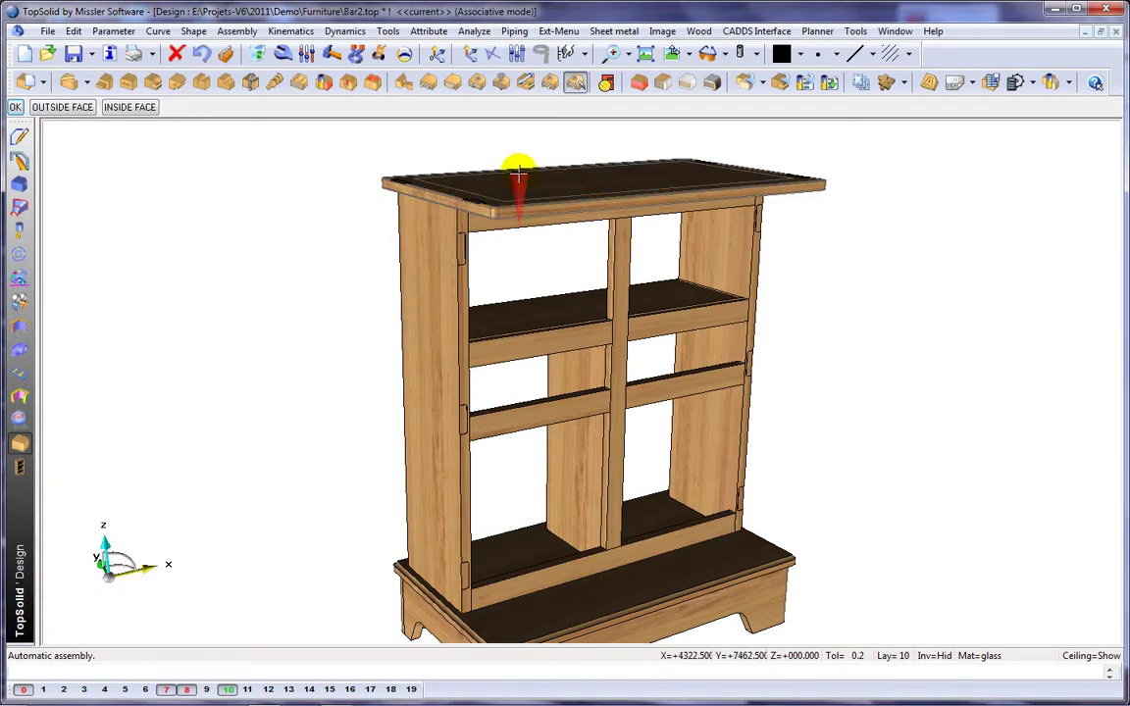
Switch the display from material textures to plain colours and generate the previewed dowel joints between the rails and uprights
click(756, 54)
click(764, 114)
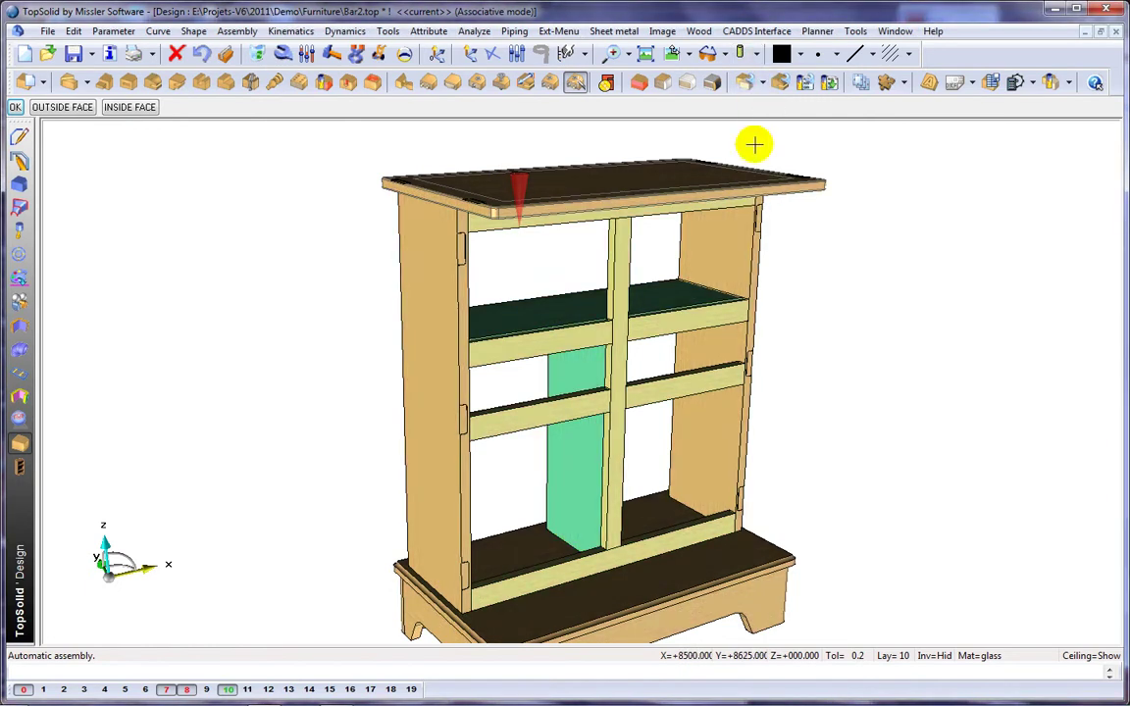
click(755, 145)
scroll(623, 338, up, 3)
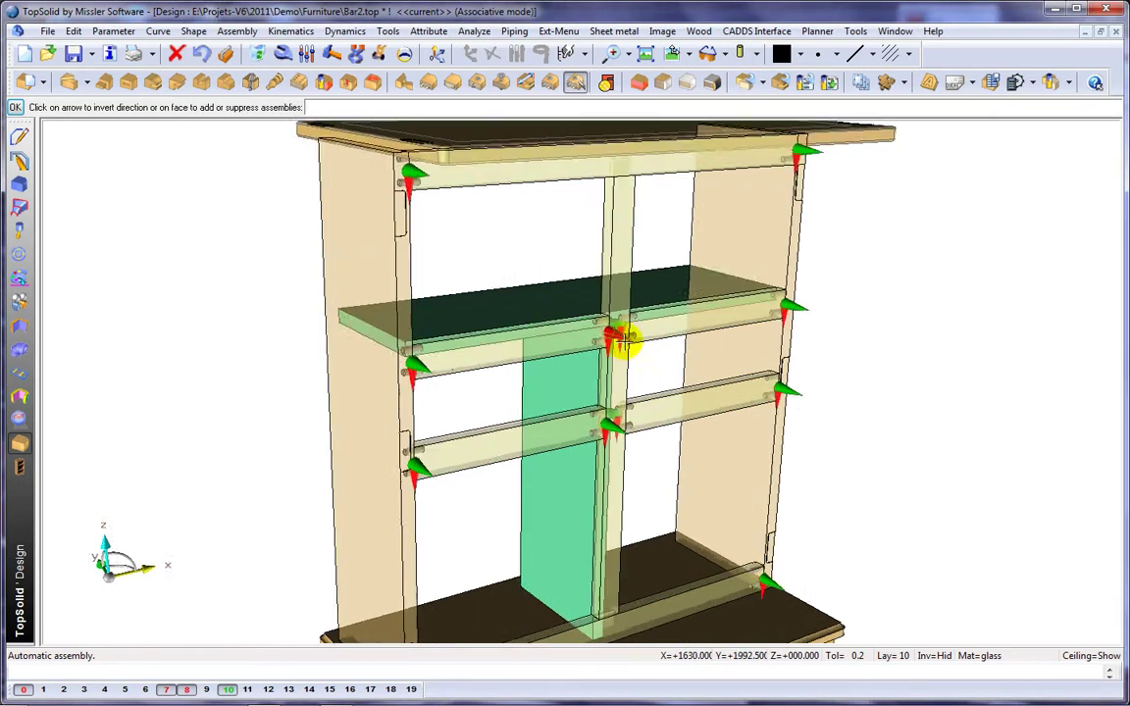
mouse_move(638, 353)
middle_down()
mouse_move(460, 365)
mouse_move(616, 356)
middle_up()
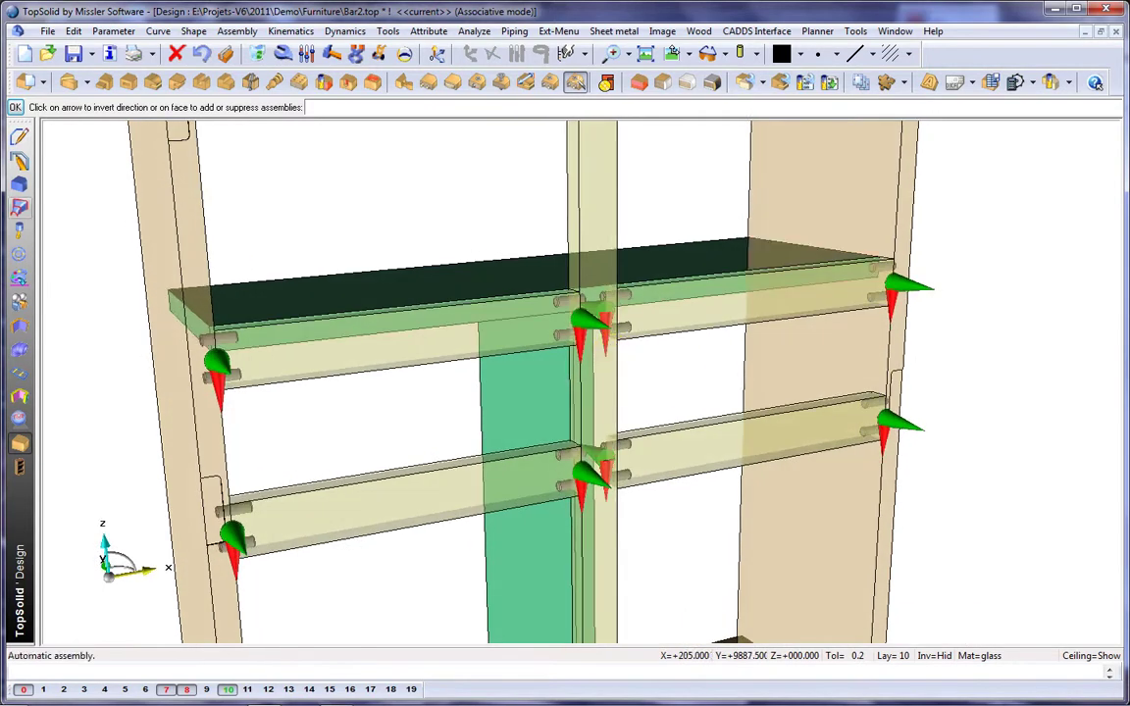
click(14, 107)
Toggle layers 7 and 8 off and on to examine the dowels at the rail ends
scroll(196, 252, down, 5)
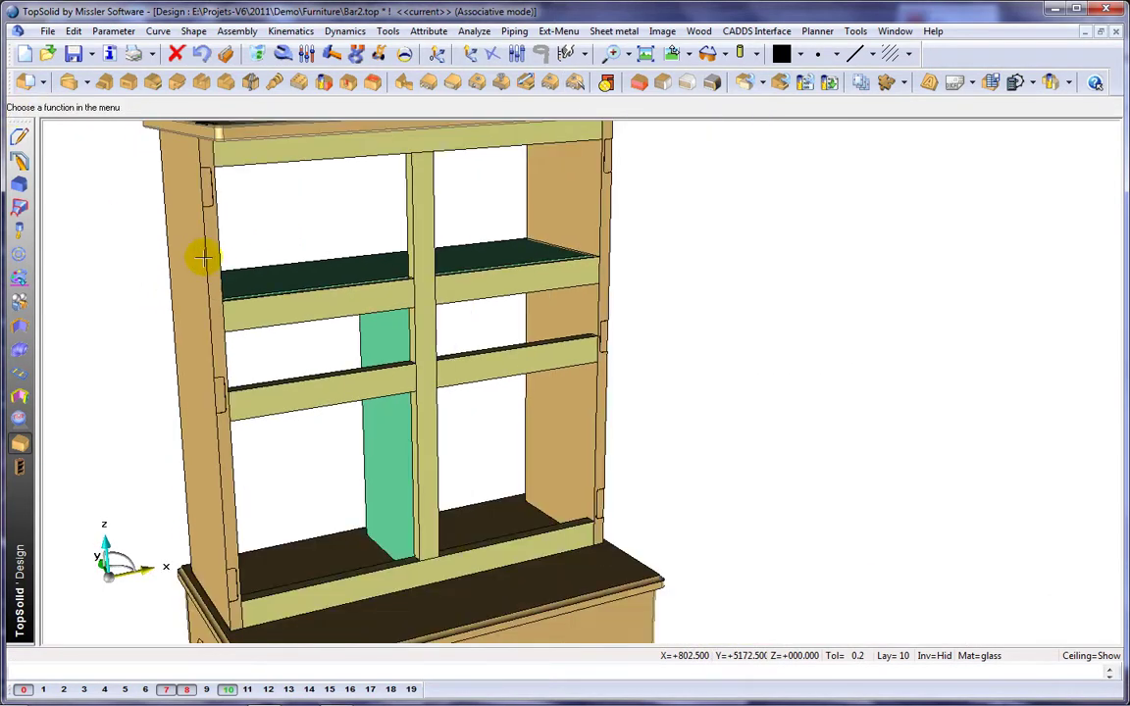
middle_drag(390, 269, 457, 268)
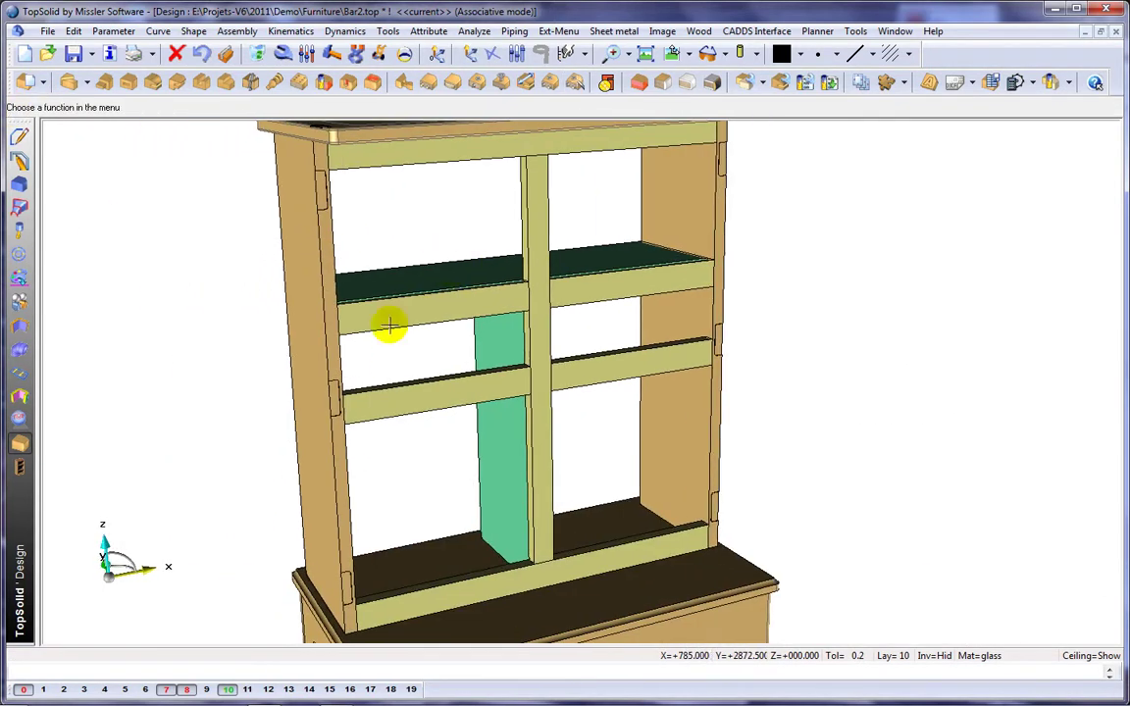
click(166, 690)
click(166, 691)
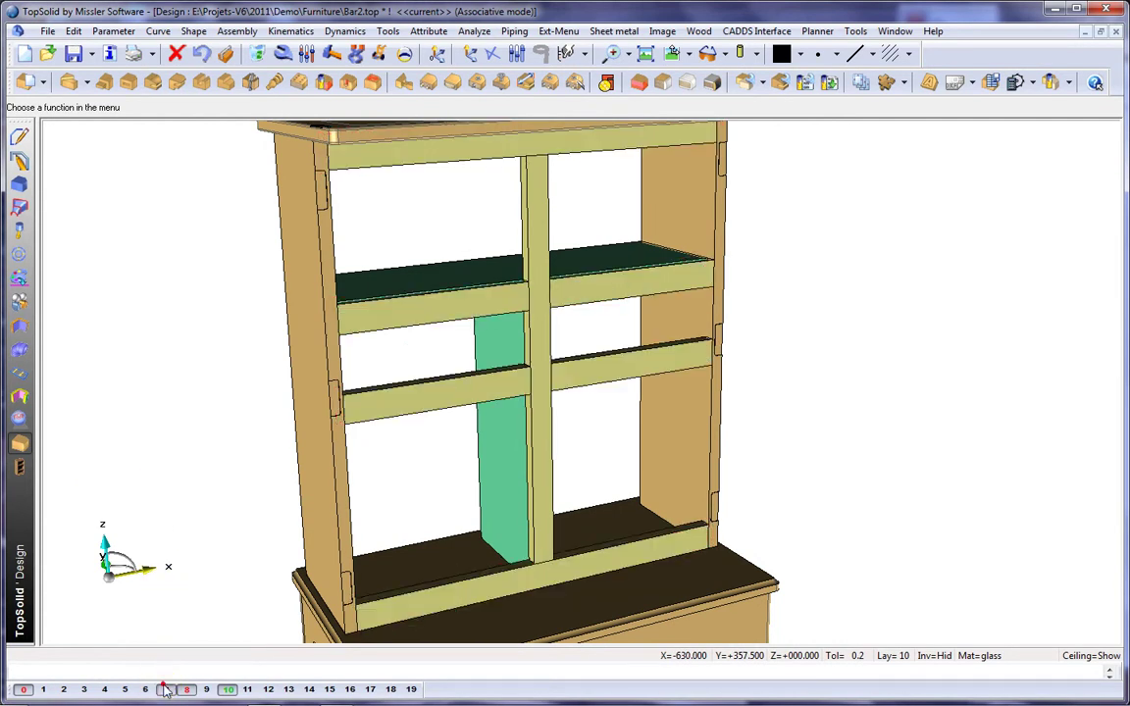
click(187, 690)
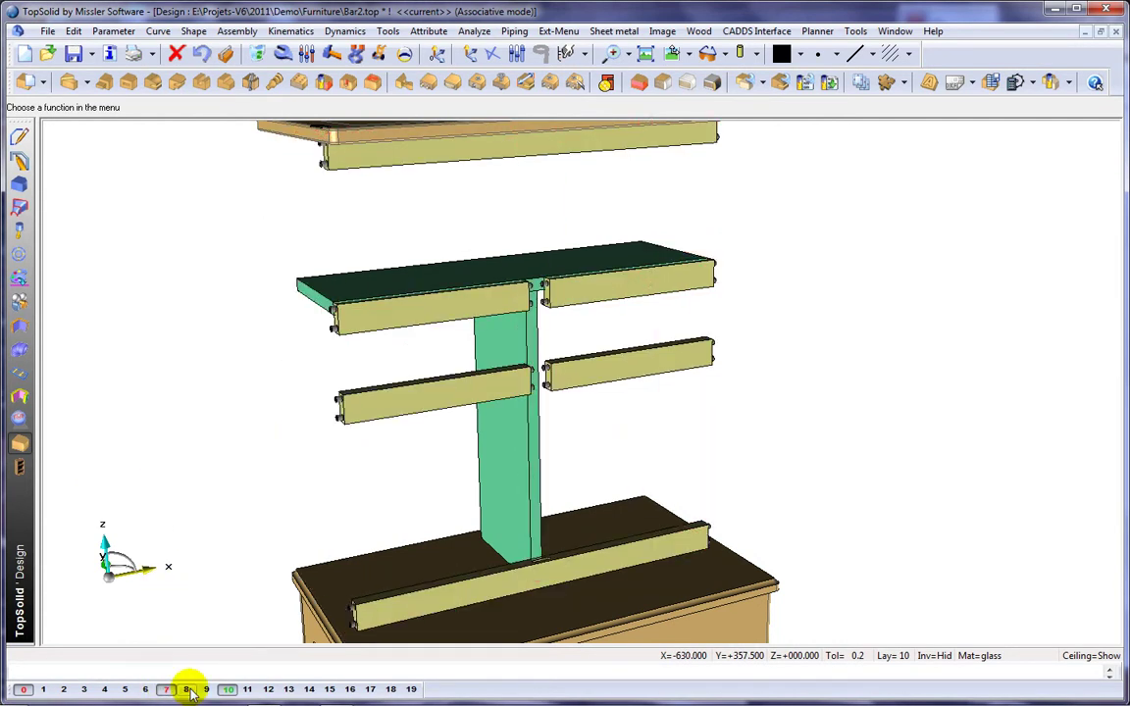
click(188, 691)
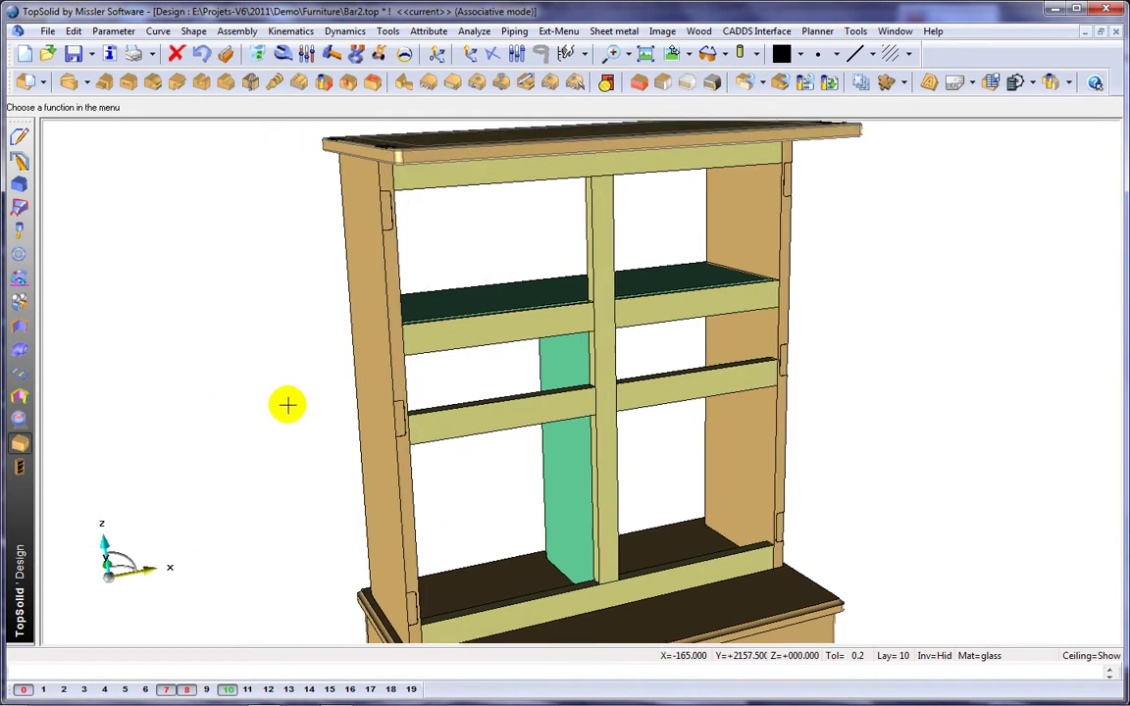
middle_drag(288, 405, 308, 405)
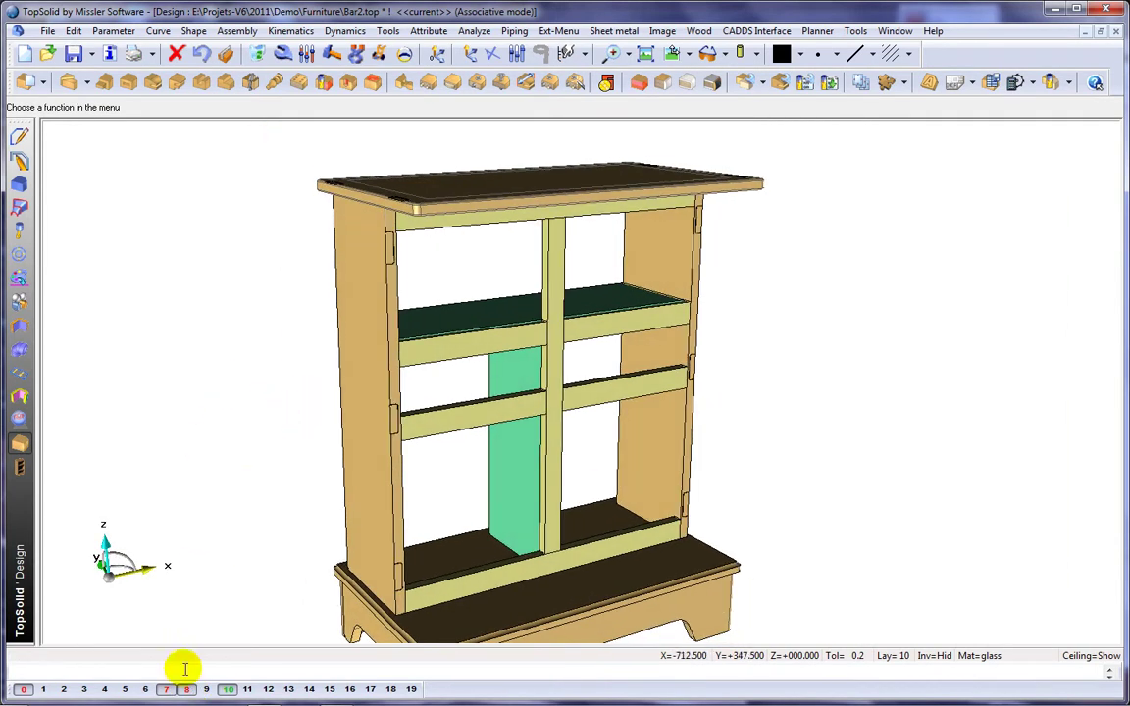
Show layer 9 and start an automatic assembly on the main assembly, selecting parts by the Support type
click(208, 690)
middle_drag(313, 509, 308, 469)
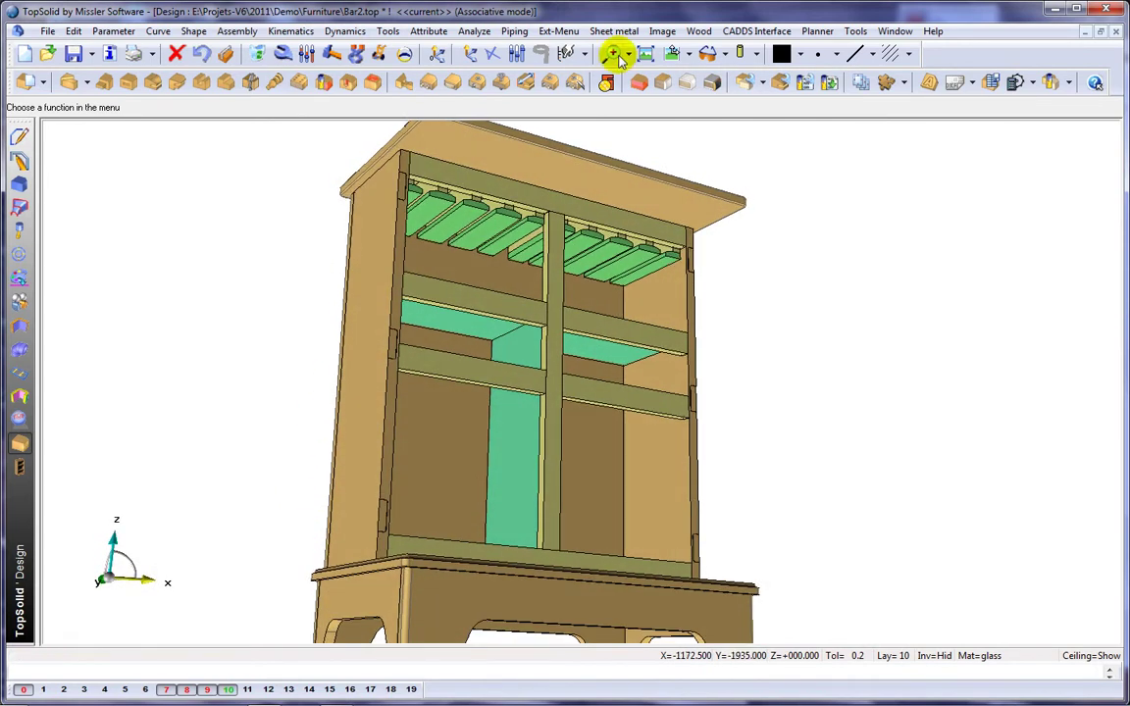
click(576, 86)
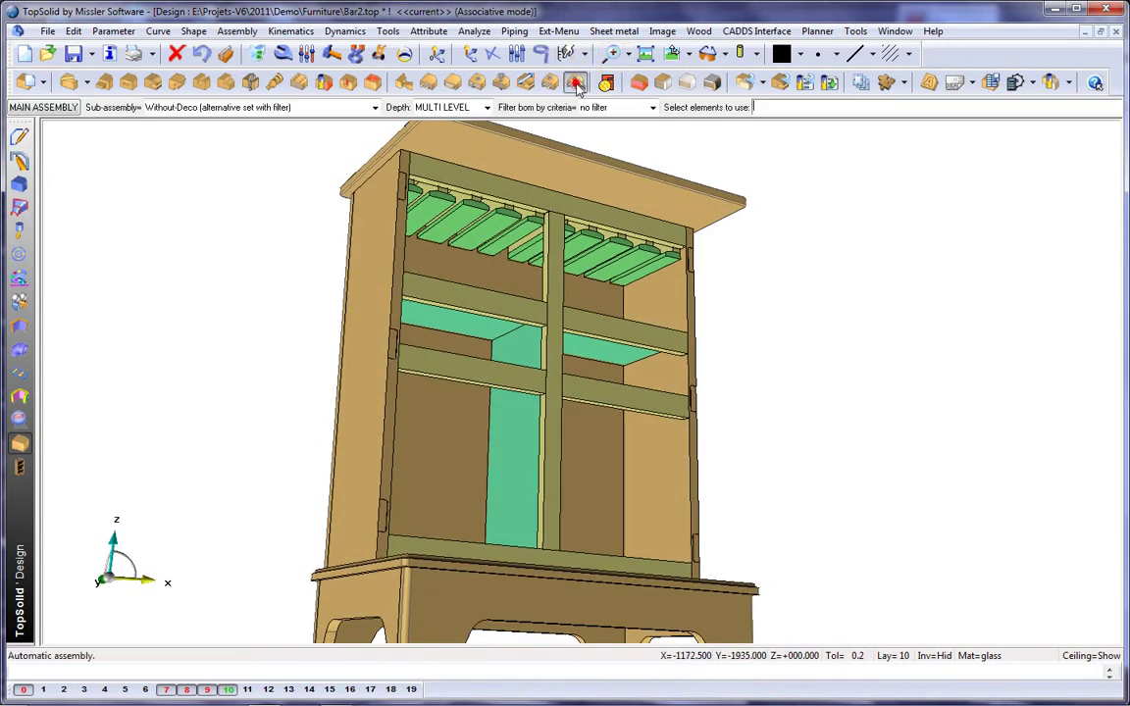
click(69, 107)
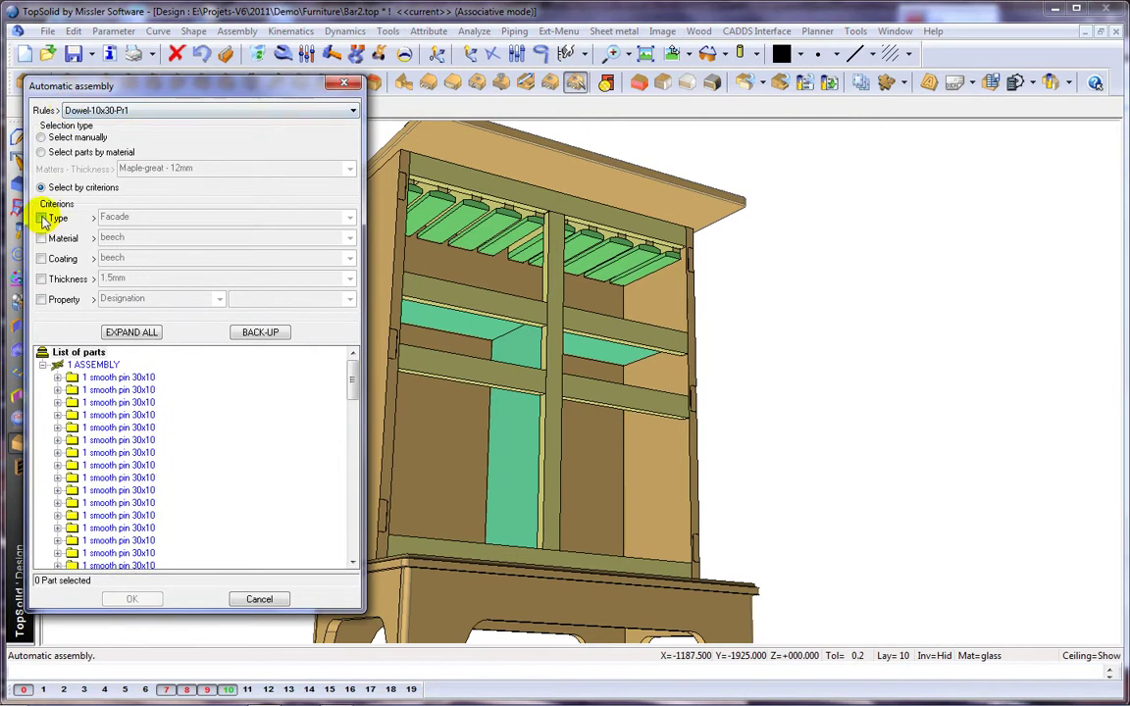
click(41, 218)
click(144, 220)
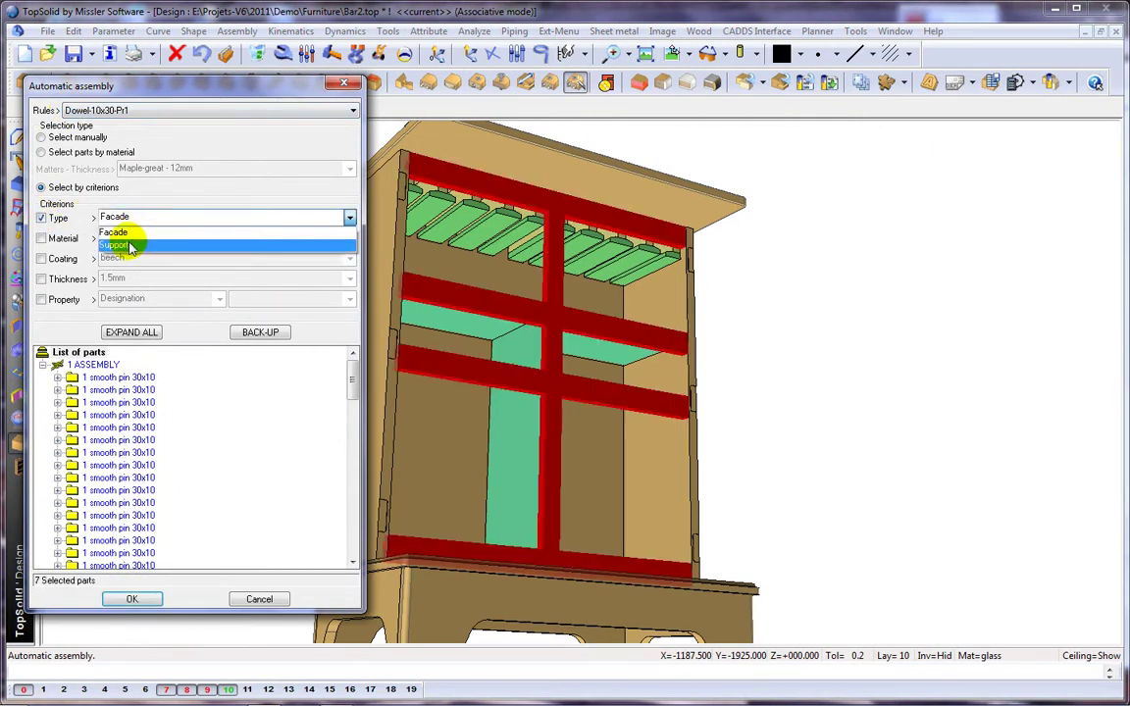
click(128, 241)
Join the support parts with the Screw-4x50-PrScrew rule, using the top rail's front face as start face
click(84, 110)
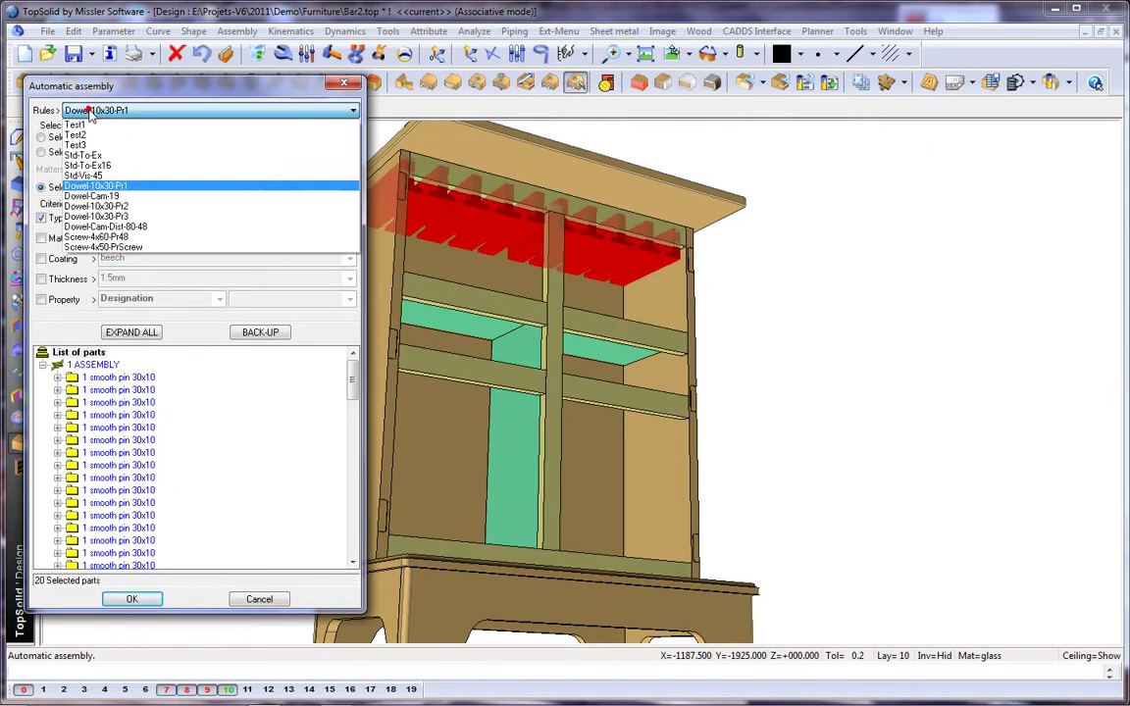
click(127, 247)
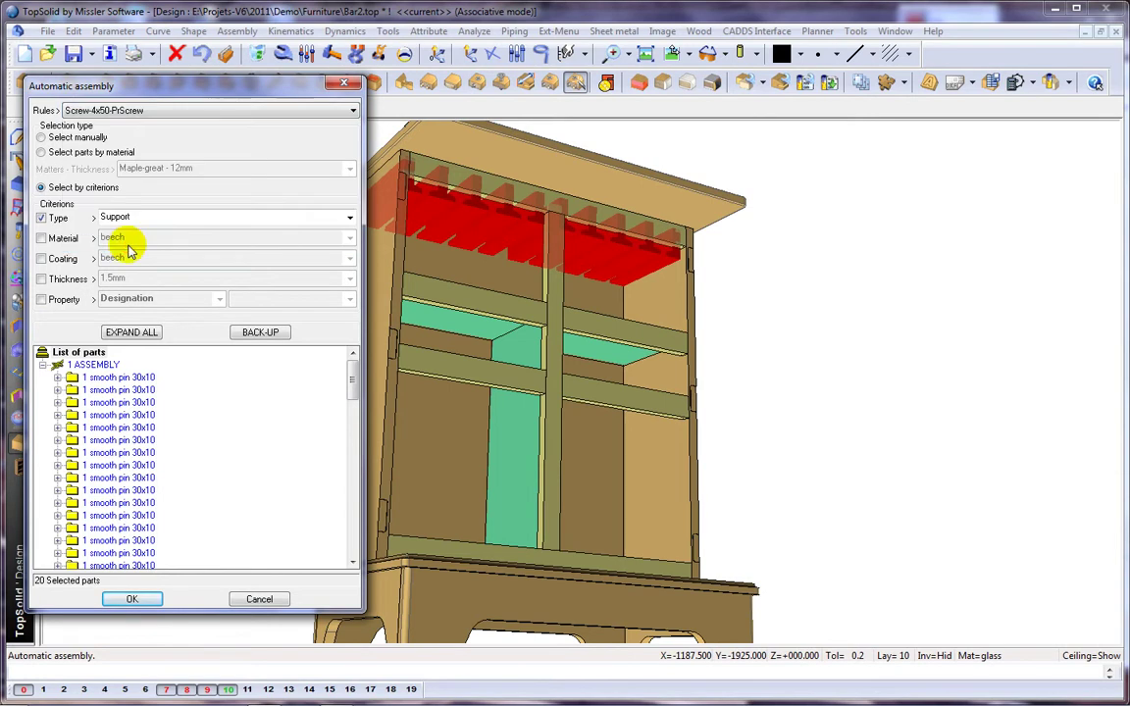
click(136, 598)
click(456, 181)
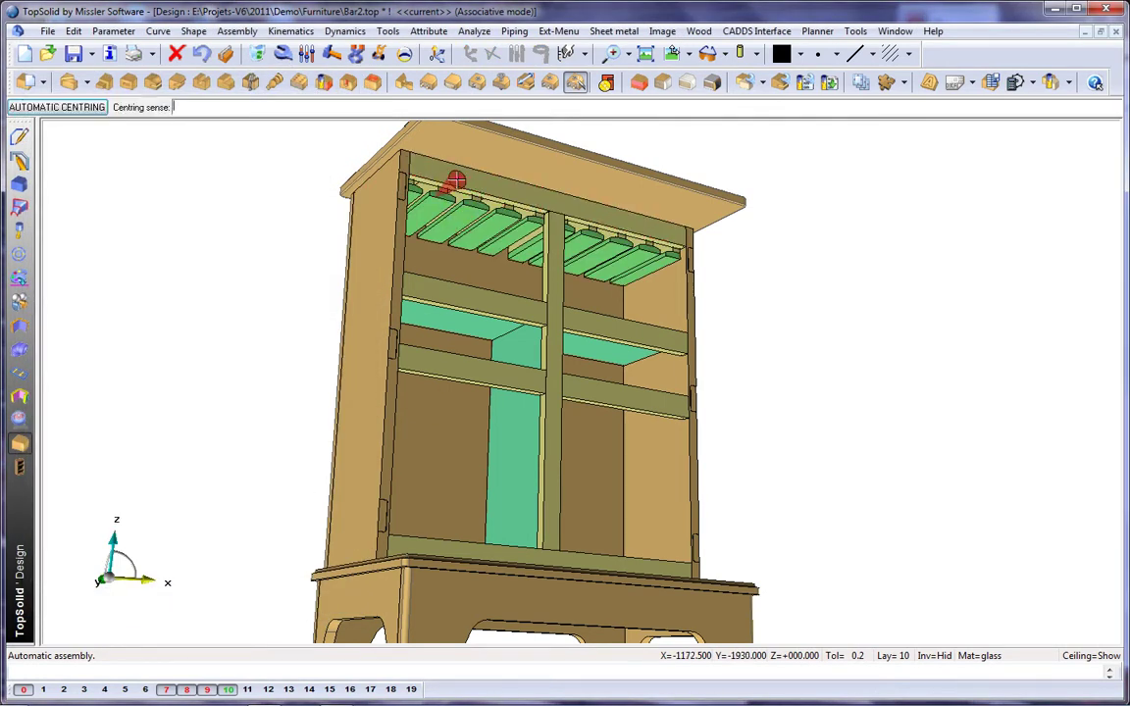
click(456, 180)
click(457, 181)
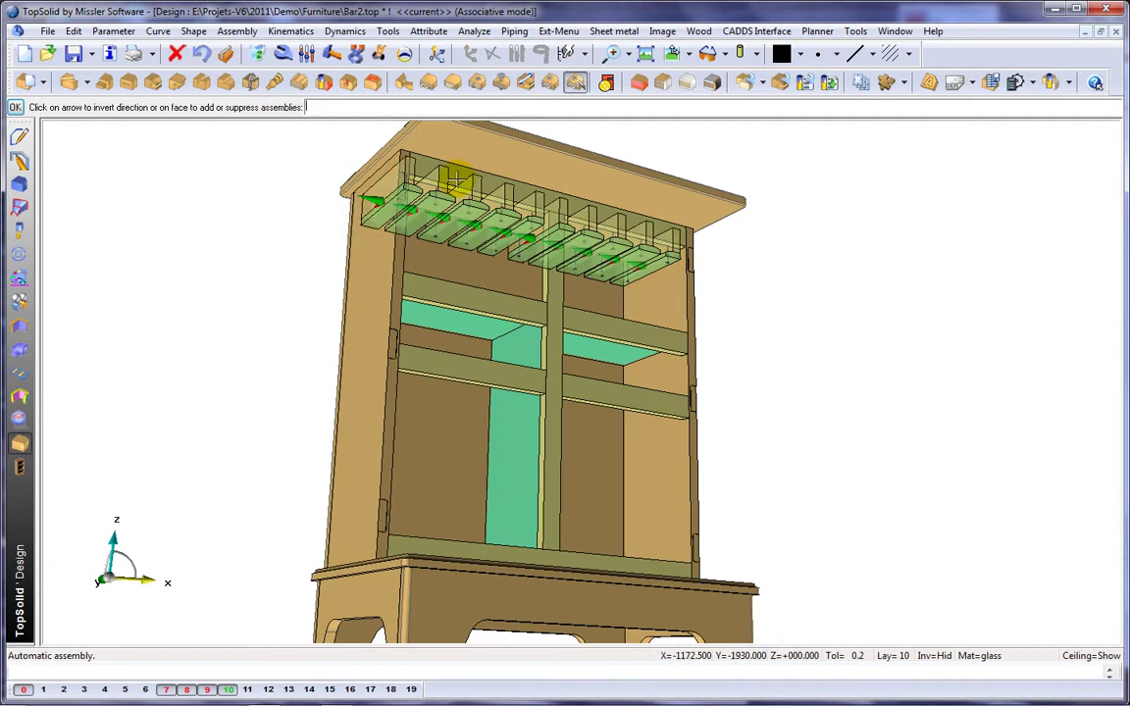
scroll(453, 186, up, 4)
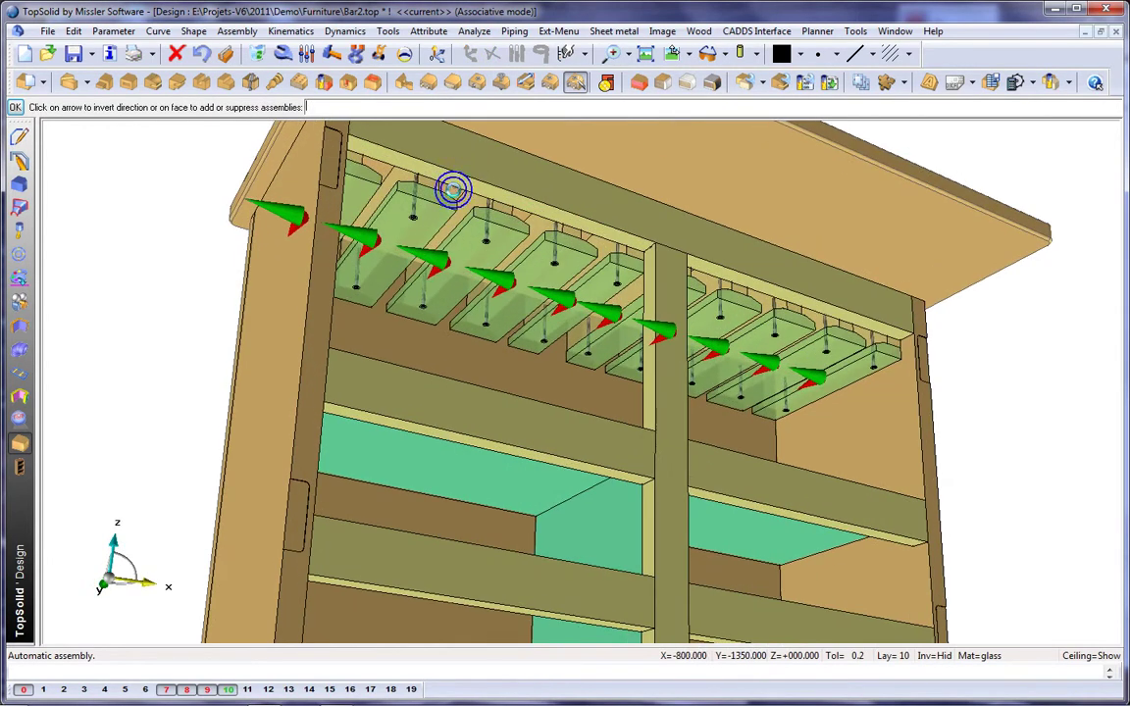
key(Return)
Make layer 11 current and hide layer 10 to examine the screw holes in the supports
mouse_move(461, 200)
middle_down()
mouse_move(403, 189)
mouse_move(454, 189)
mouse_move(457, 210)
middle_up()
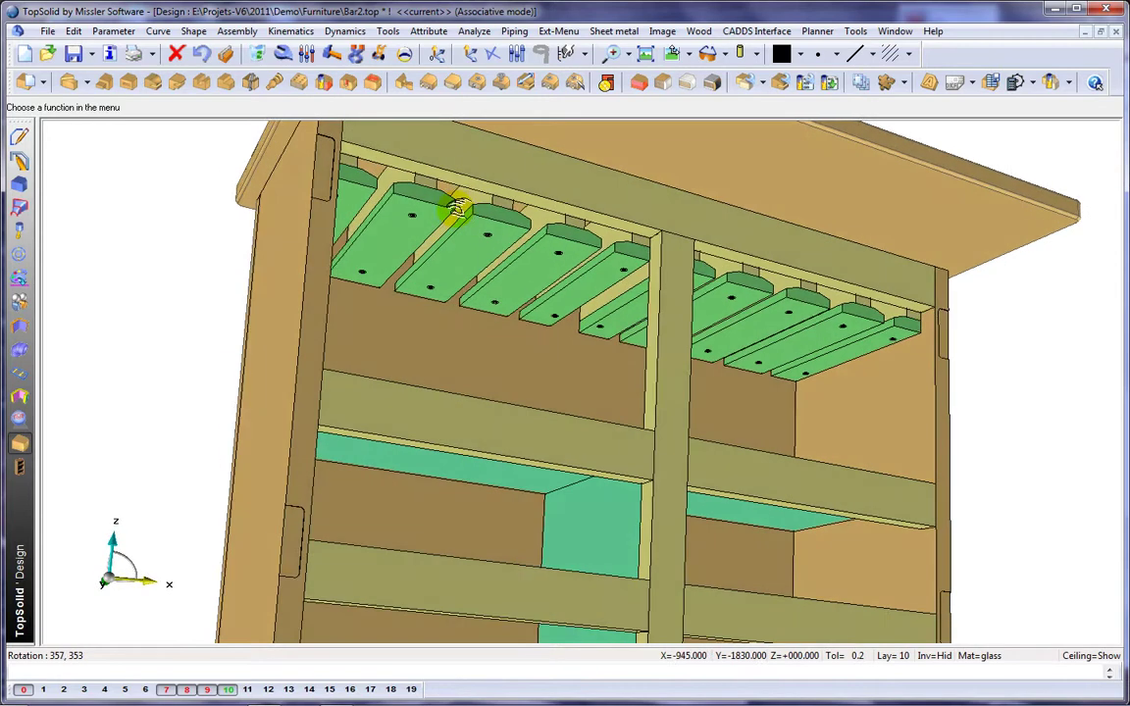
click(247, 691)
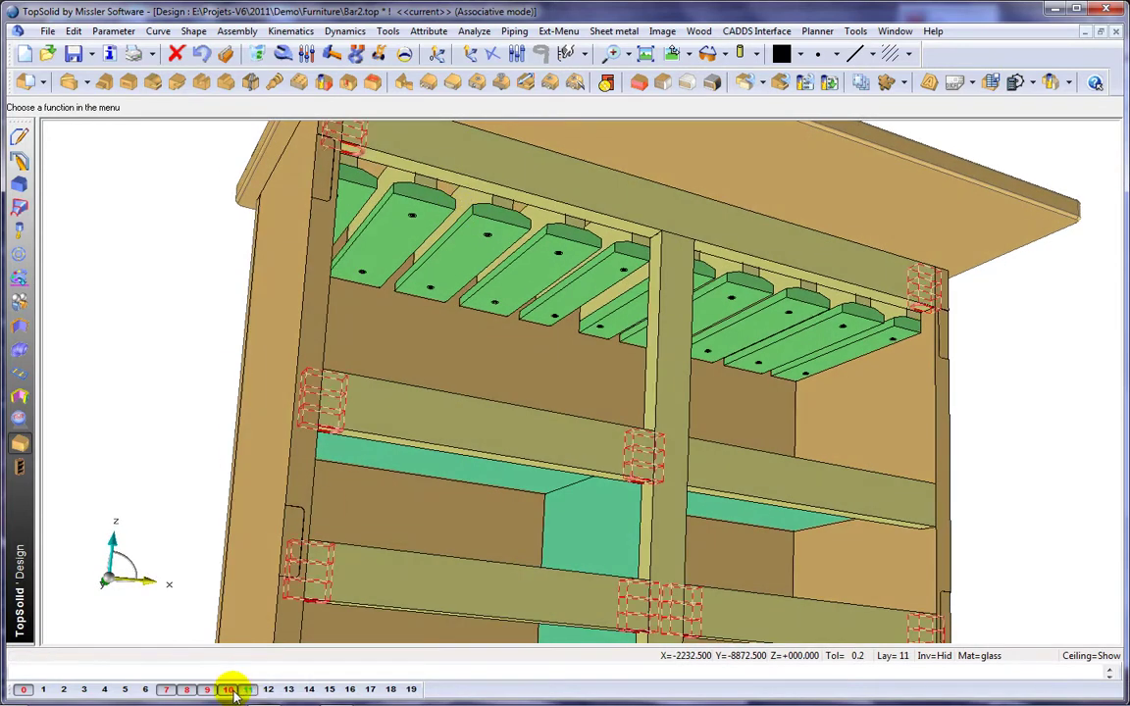
middle_drag(487, 453, 505, 323)
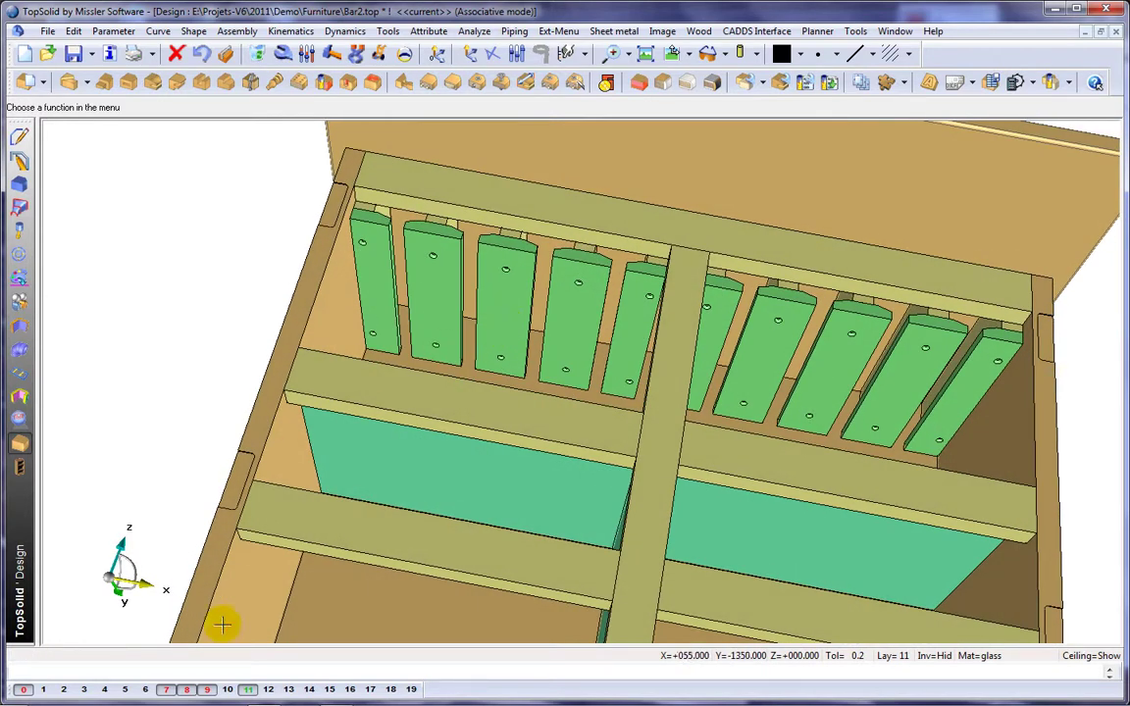
Hide layer 8 to examine the rails' dowel holes and dowels, and restore the display of layers 10 and 8
click(188, 689)
middle_drag(227, 605, 523, 307)
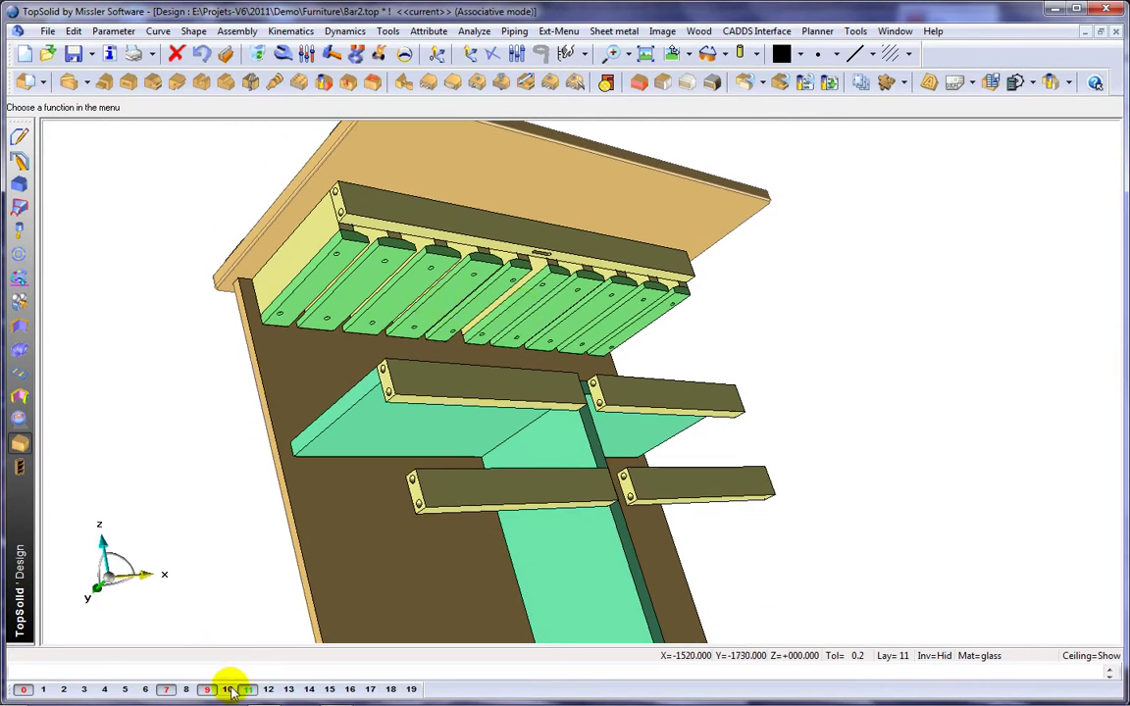
scroll(286, 280, down, 3)
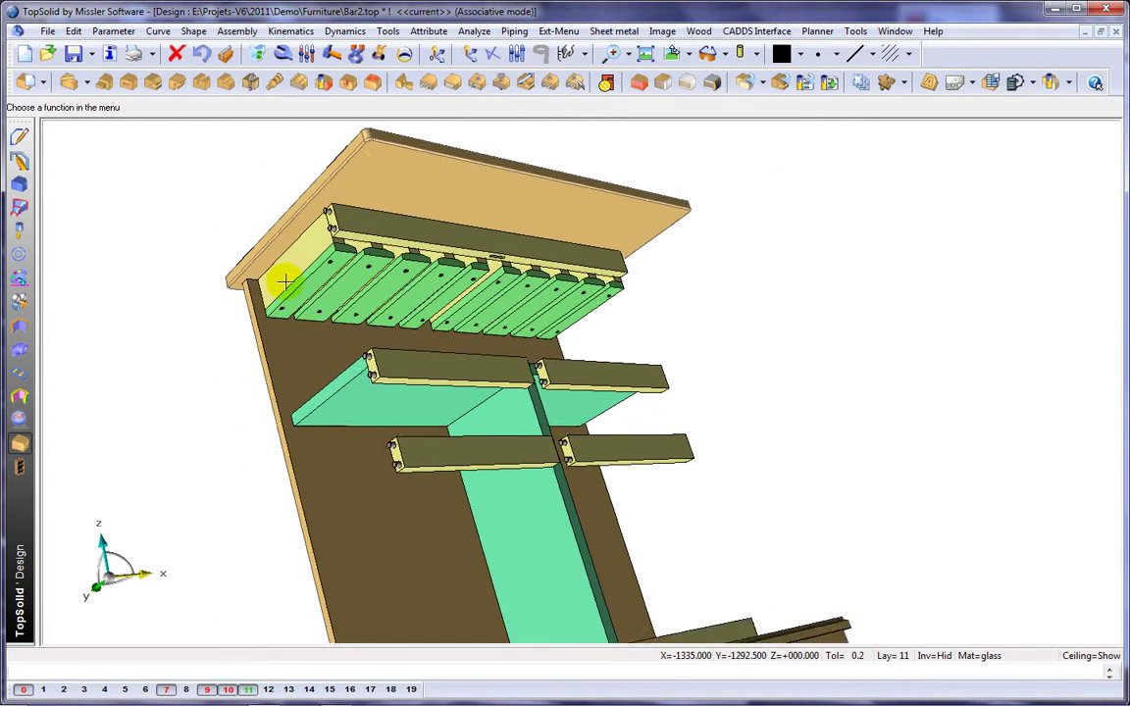
click(186, 691)
Start an automatic assembly on the main assembly and select both side panels, the shelf, the vertical divider and the base top
click(576, 83)
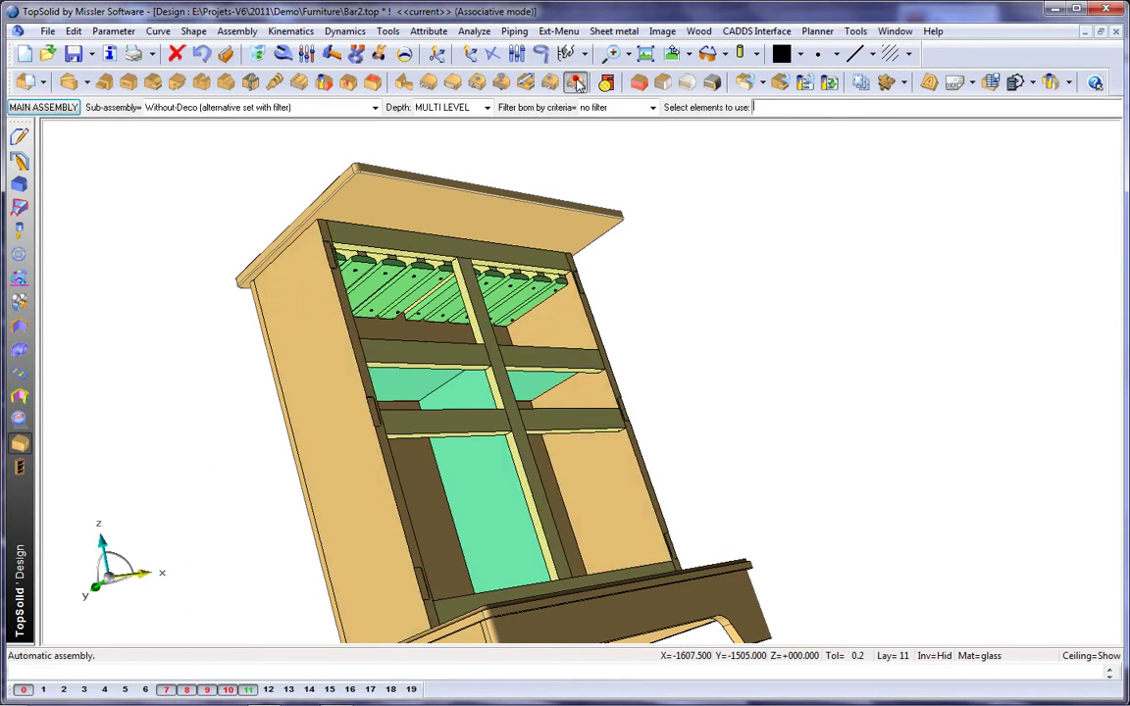
click(177, 181)
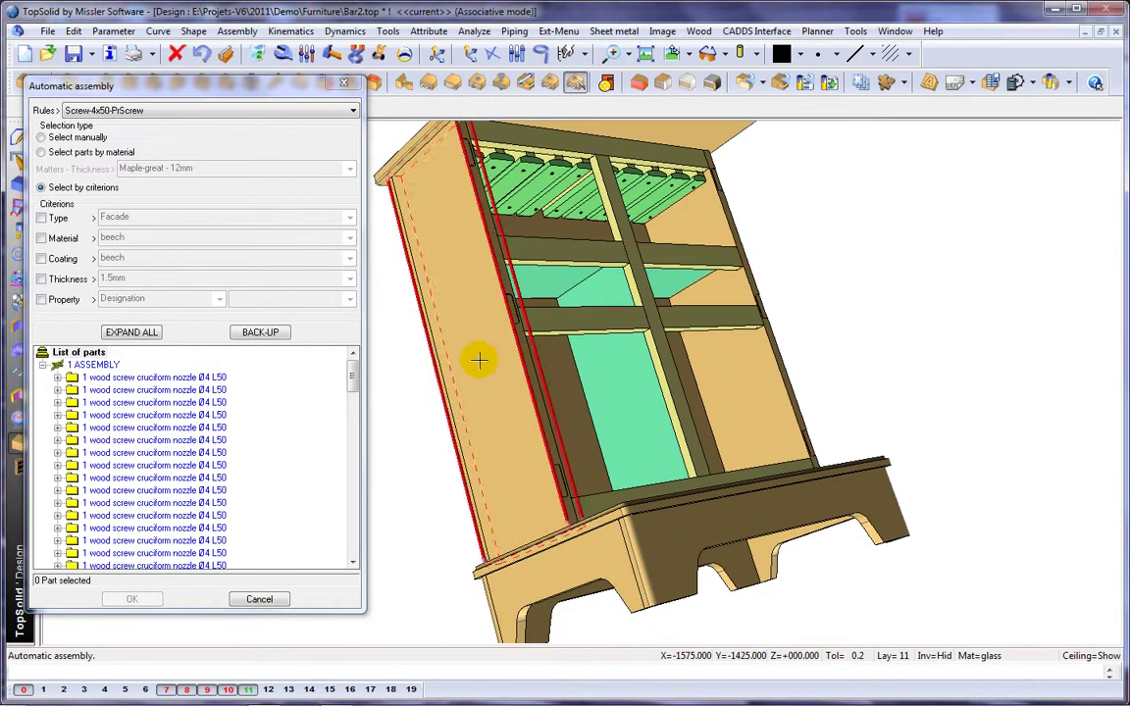
click(478, 362)
click(625, 371)
click(544, 274)
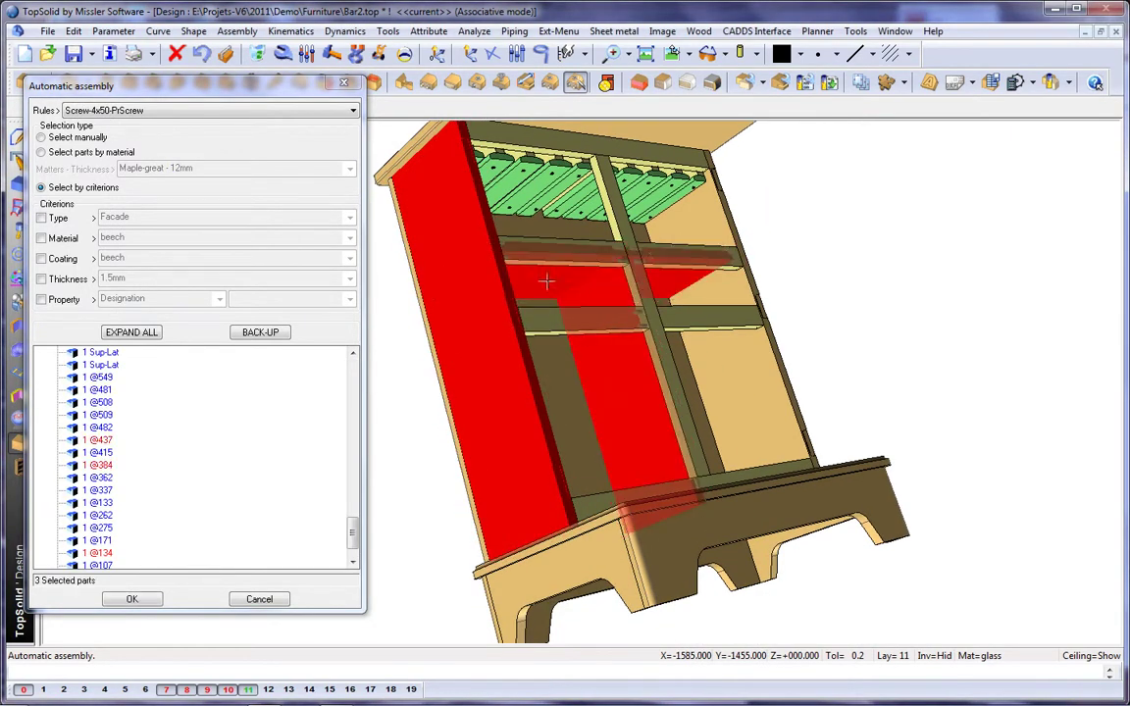
click(743, 395)
click(776, 478)
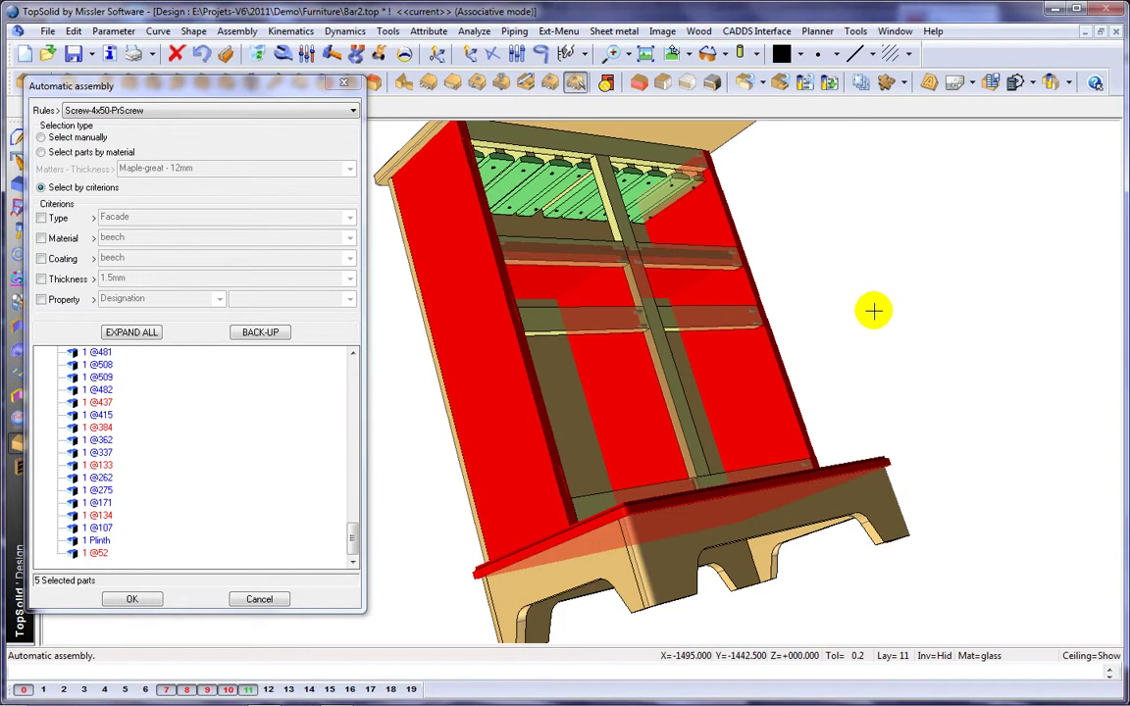
Join the selected panels with the Dowel-Cam-19 rule, using the plinth's front face as start face and the Inside Face option
click(305, 108)
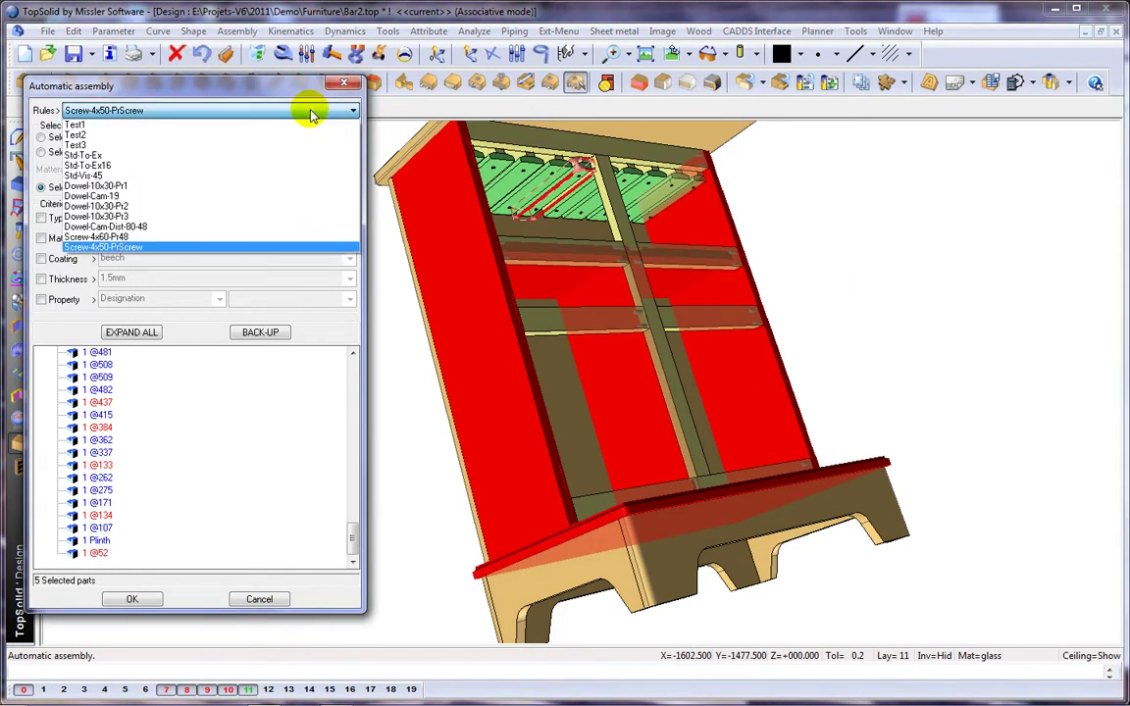
click(102, 196)
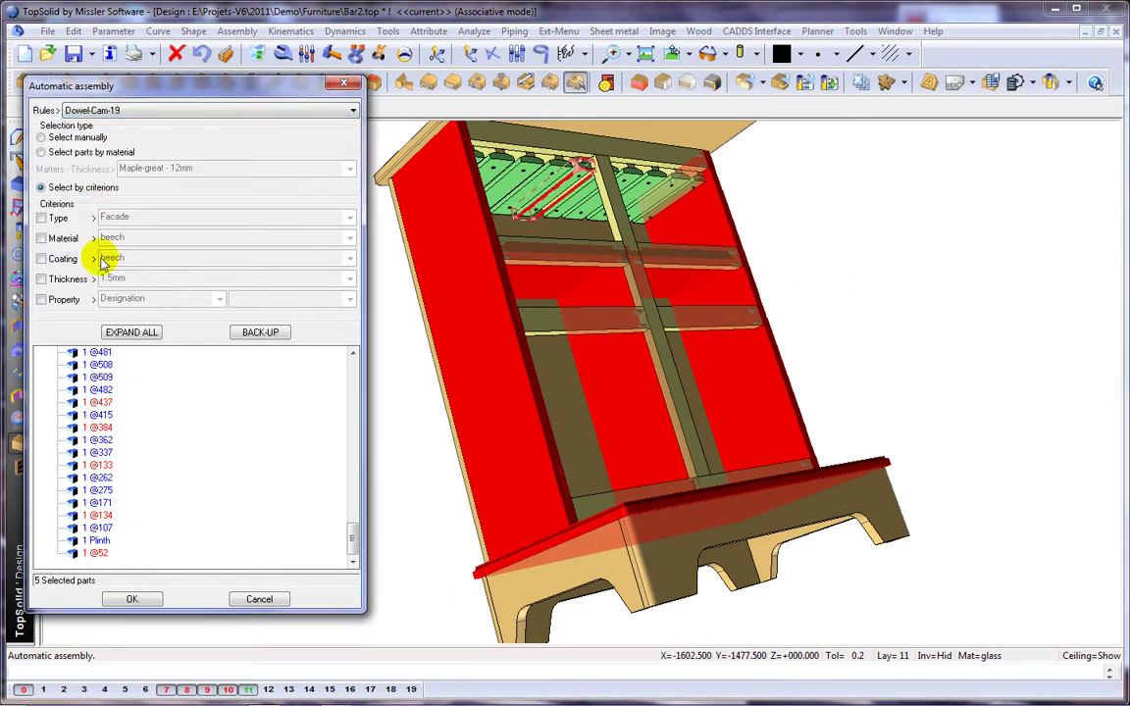
click(133, 600)
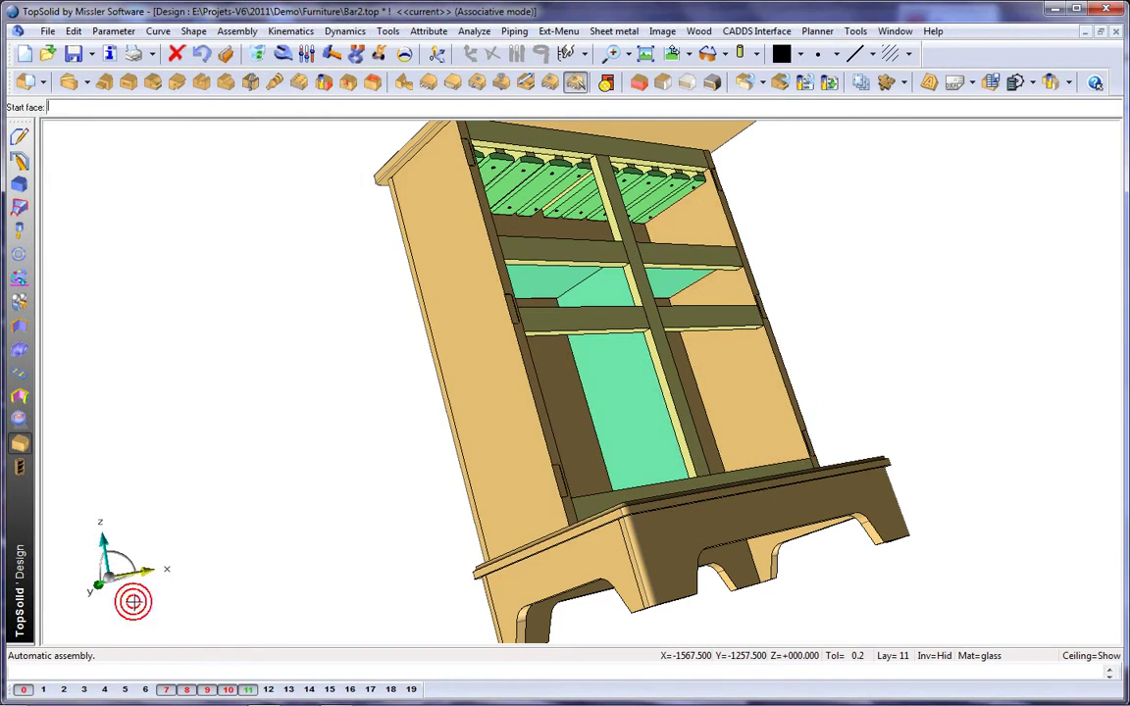
click(703, 530)
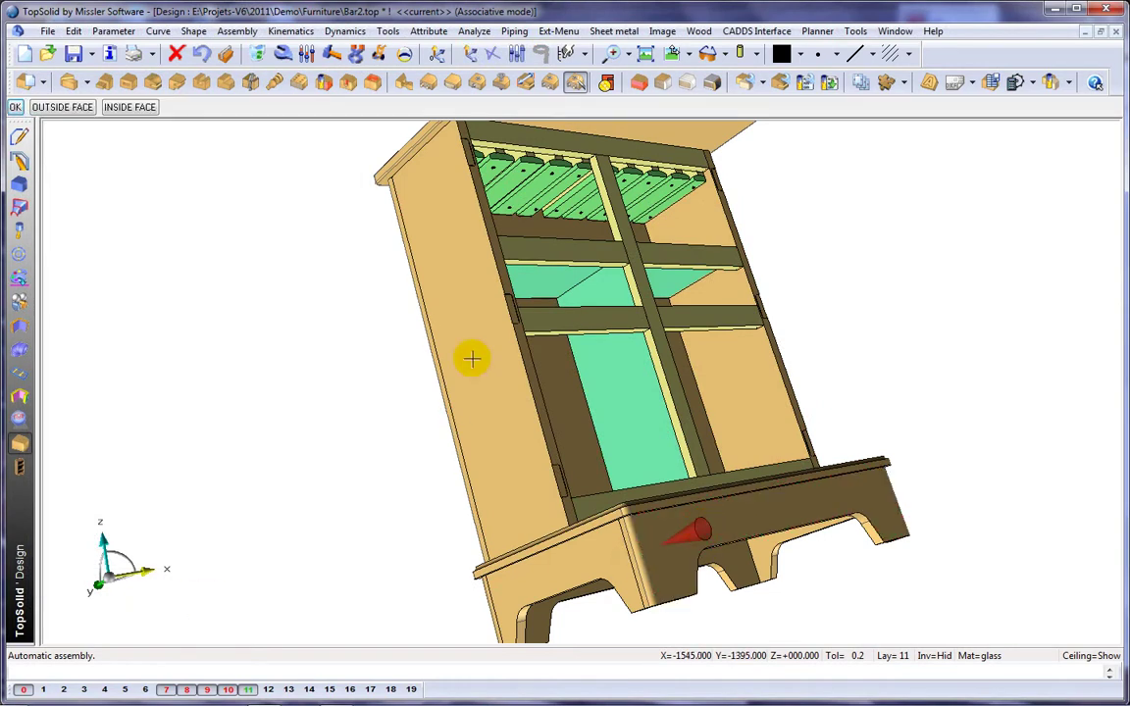
click(138, 108)
middle_drag(280, 177, 233, 225)
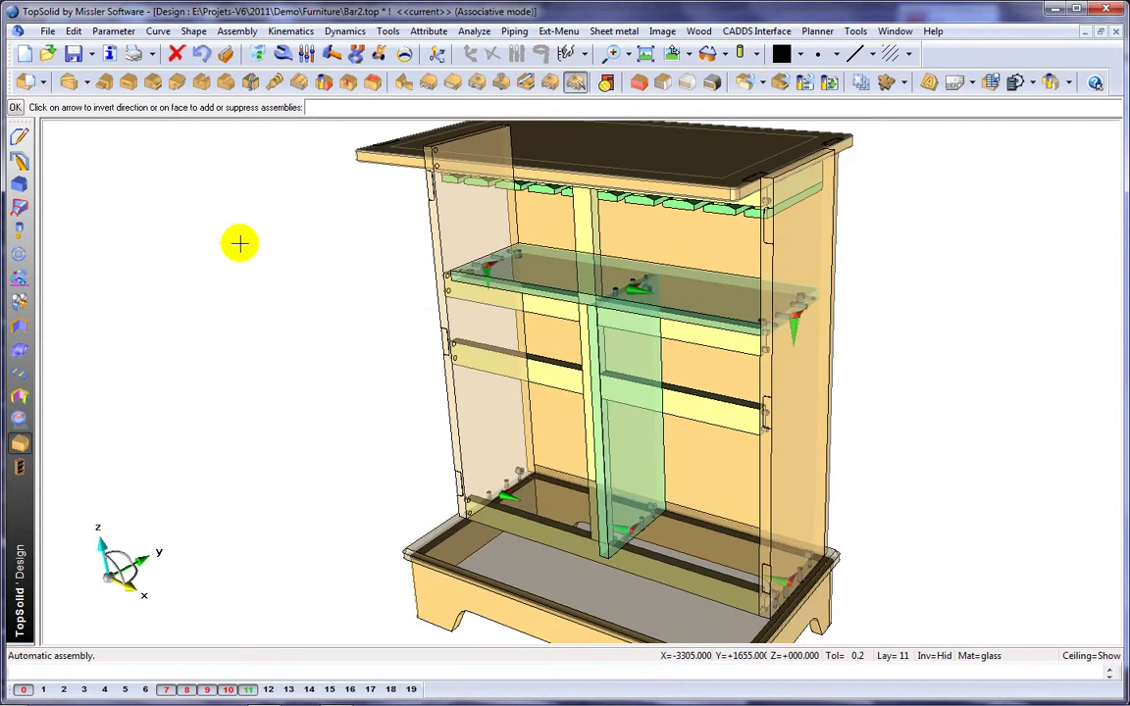
scroll(866, 439, up, 3)
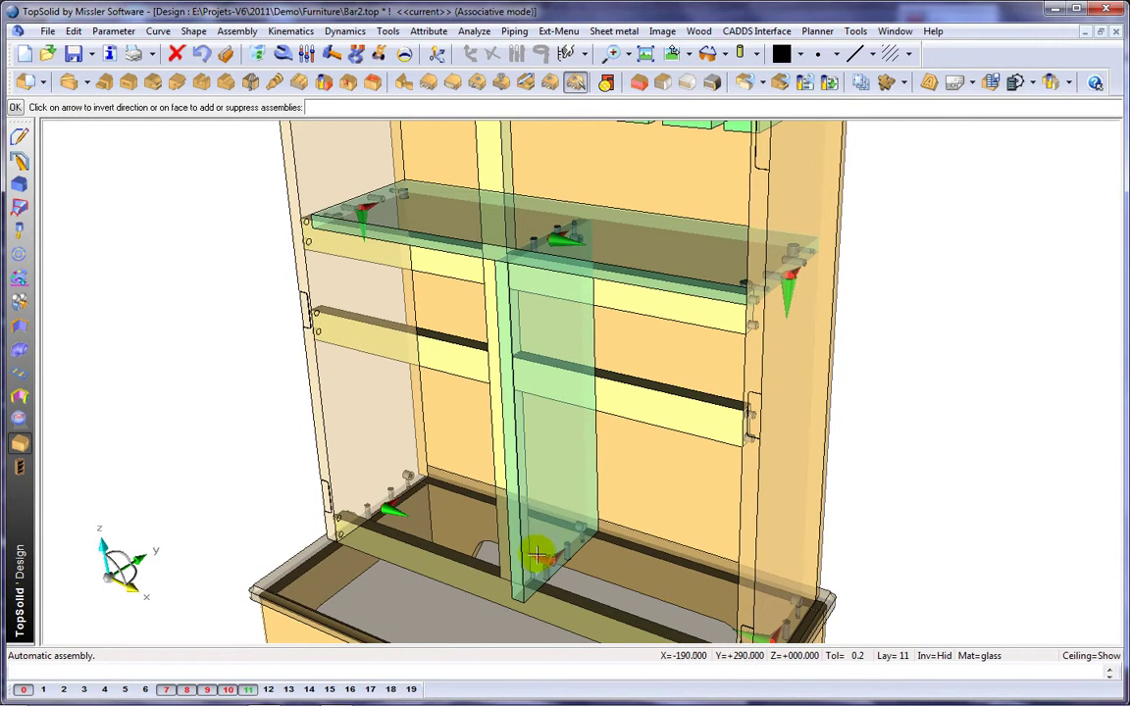
scroll(537, 555, up, 4)
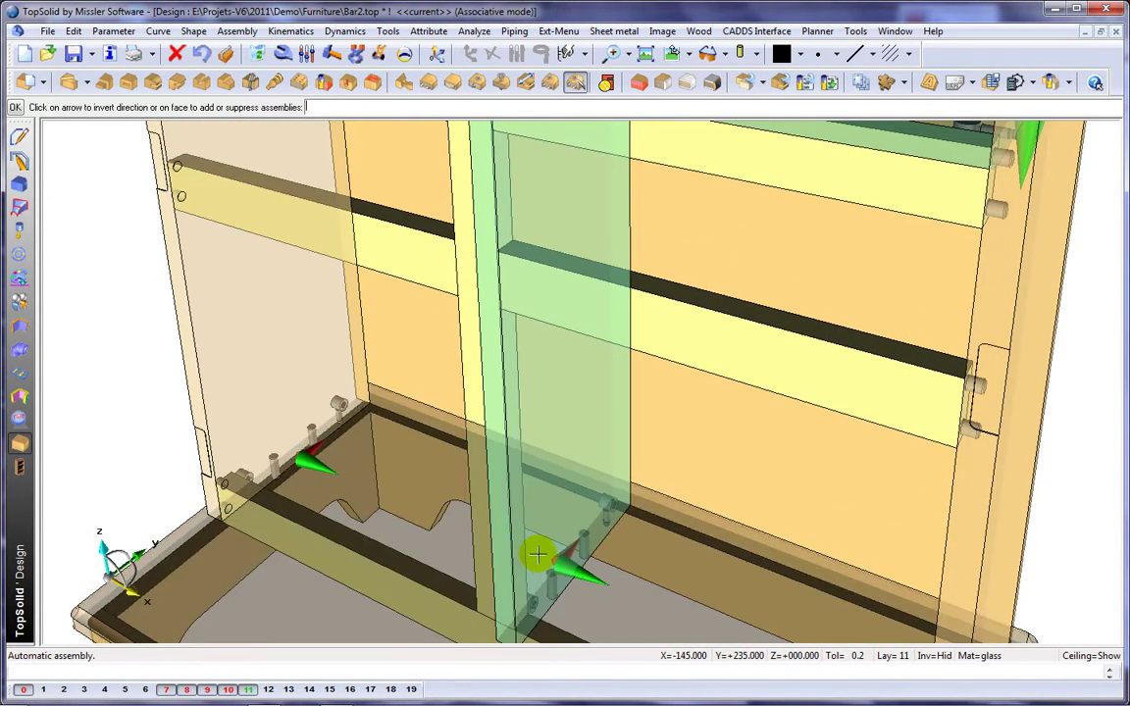
scroll(535, 556, down, 5)
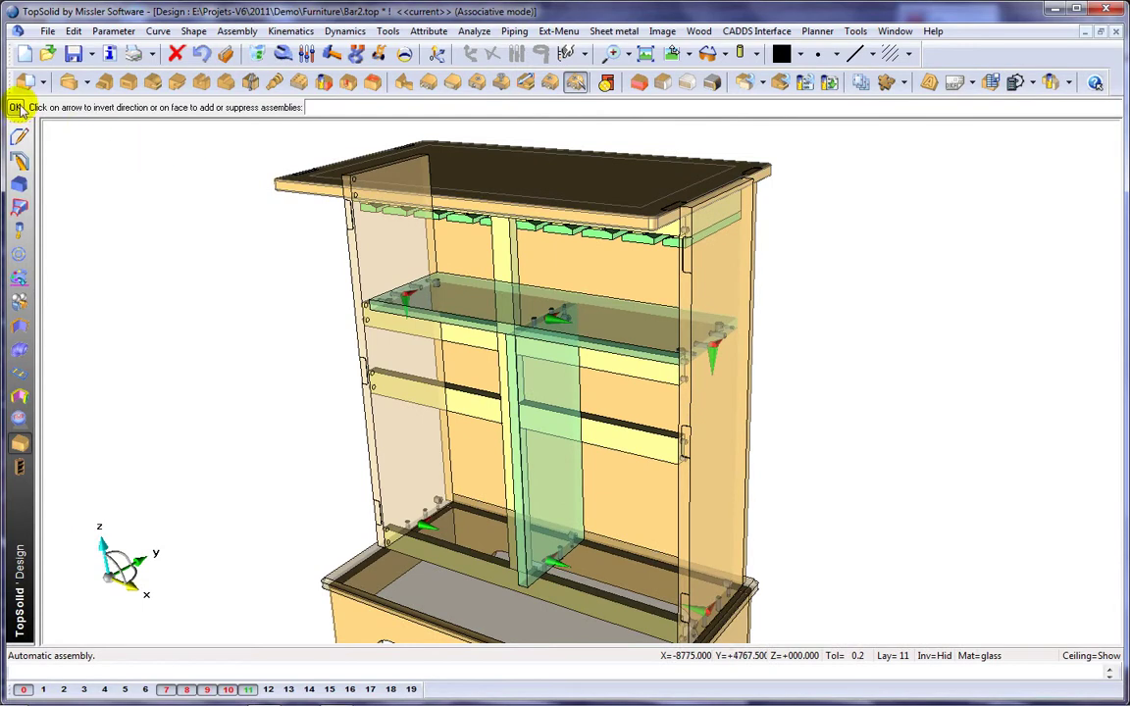
click(18, 106)
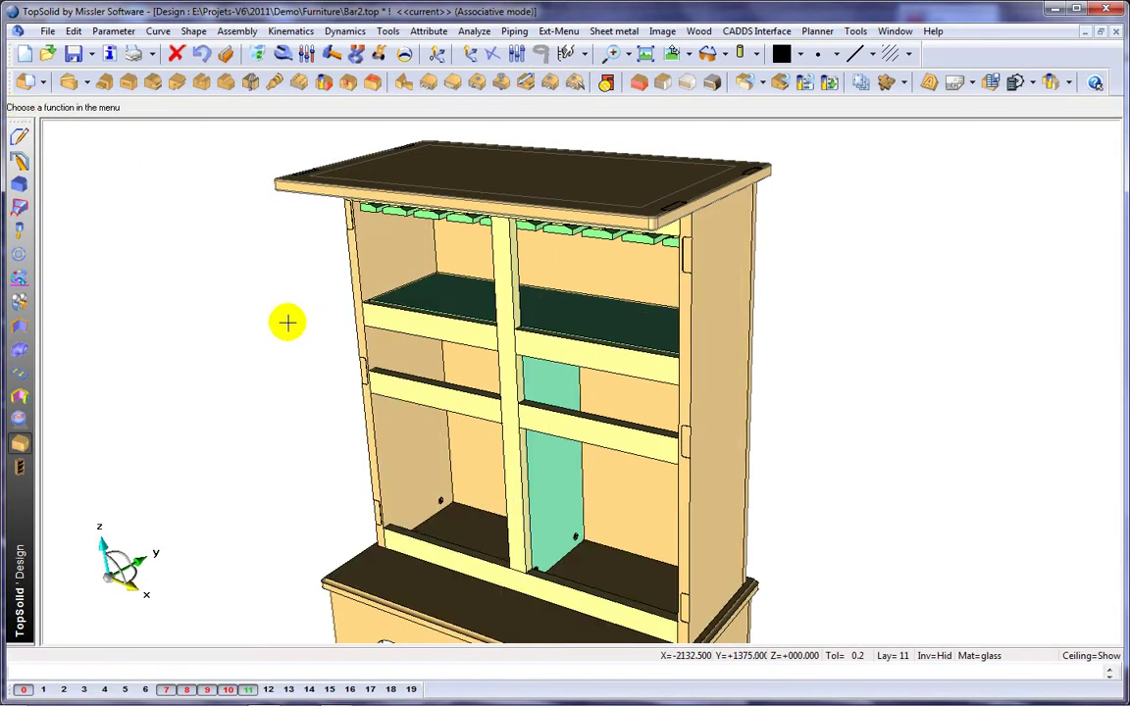
Switch the display to realistic rendering with wood textures and view the cabinet from its other side
scroll(324, 284, down, 2)
click(760, 56)
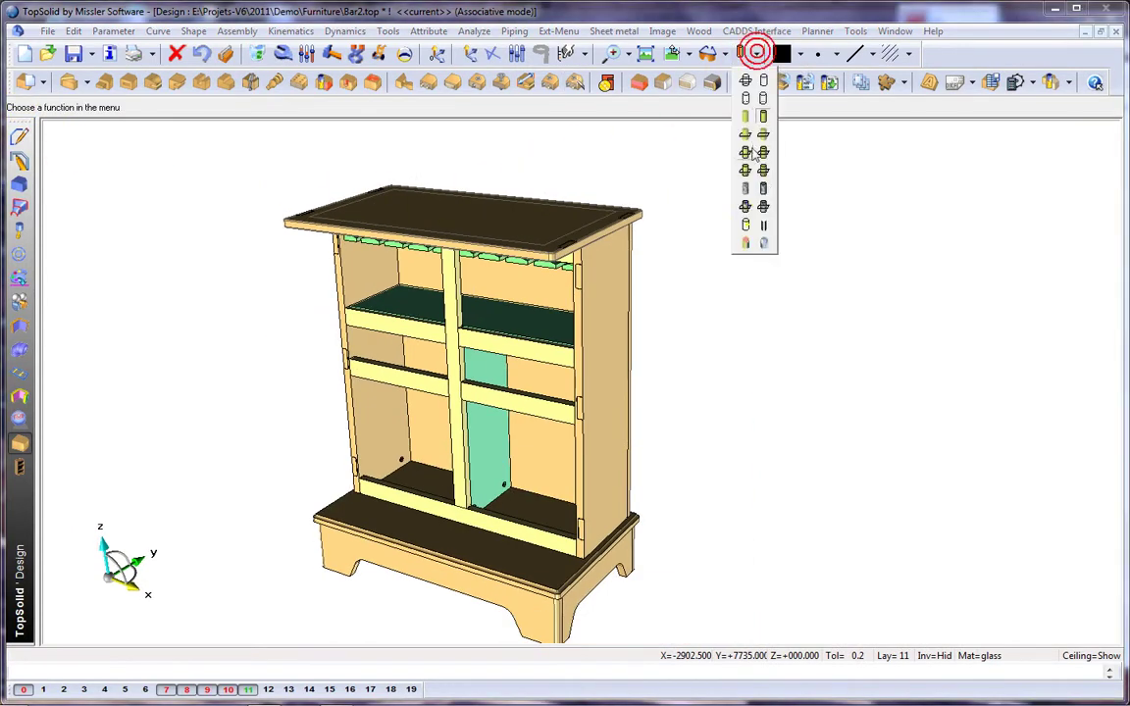
click(763, 192)
middle_drag(761, 190, 712, 353)
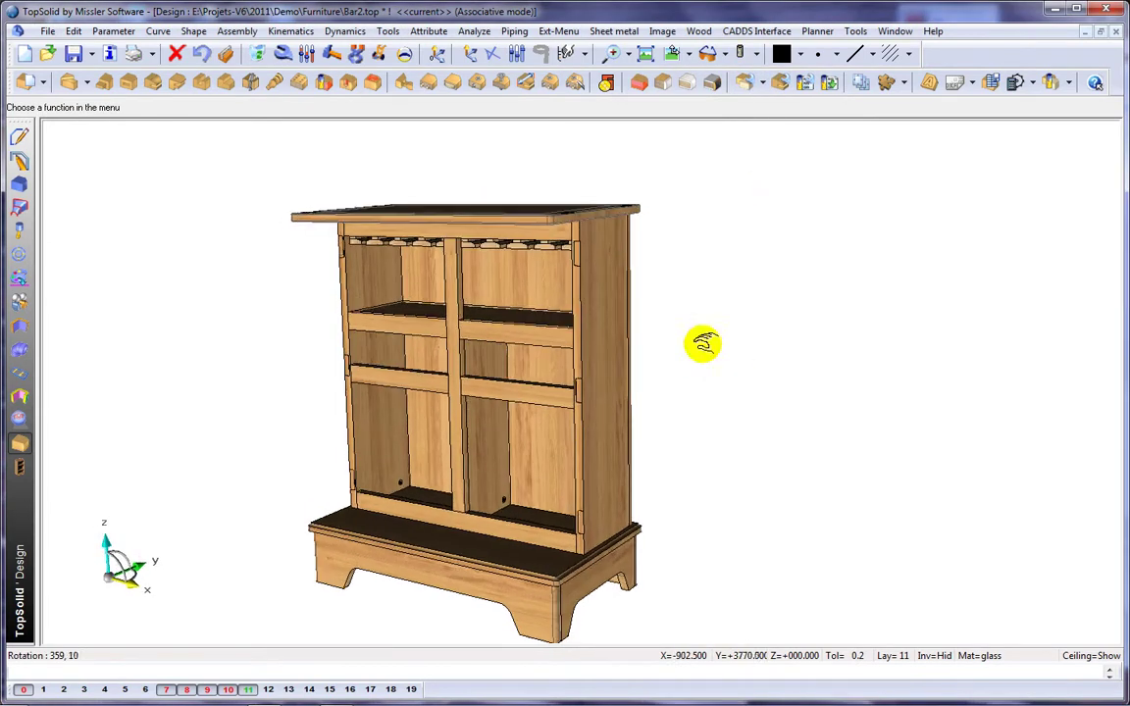
middle_drag(675, 453, 488, 423)
right_click(513, 430)
click(543, 440)
middle_drag(626, 378, 702, 350)
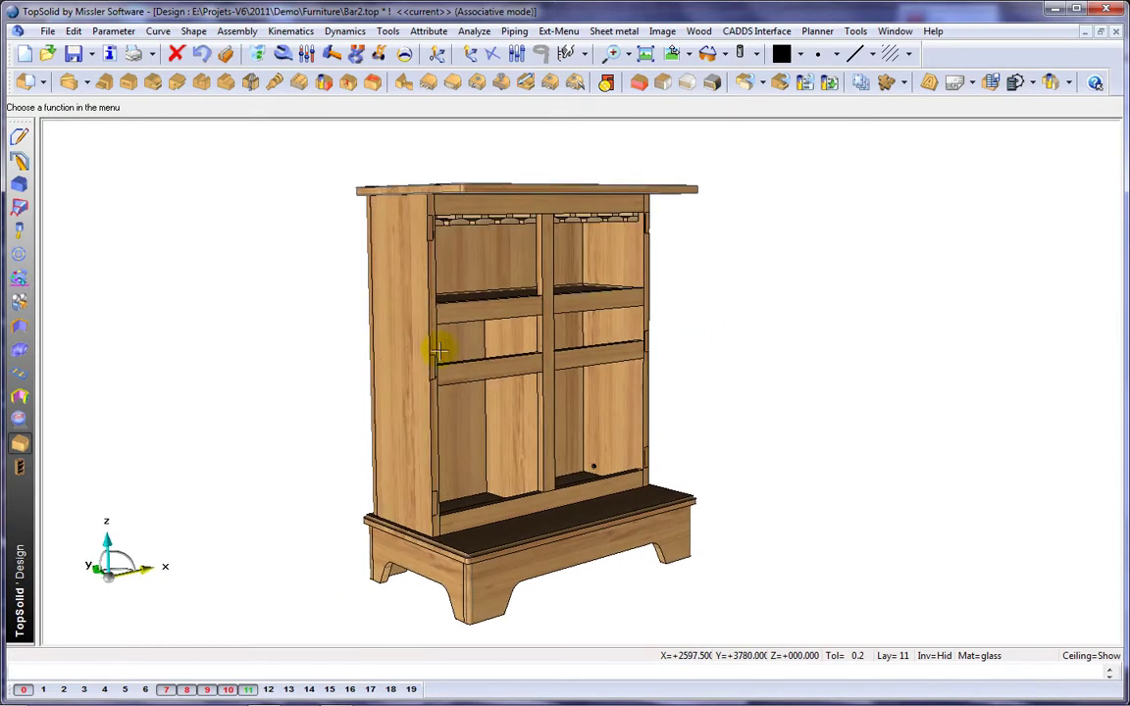
Hide layer 8 to examine the dowel and cam fittings on the shelf and base
click(186, 689)
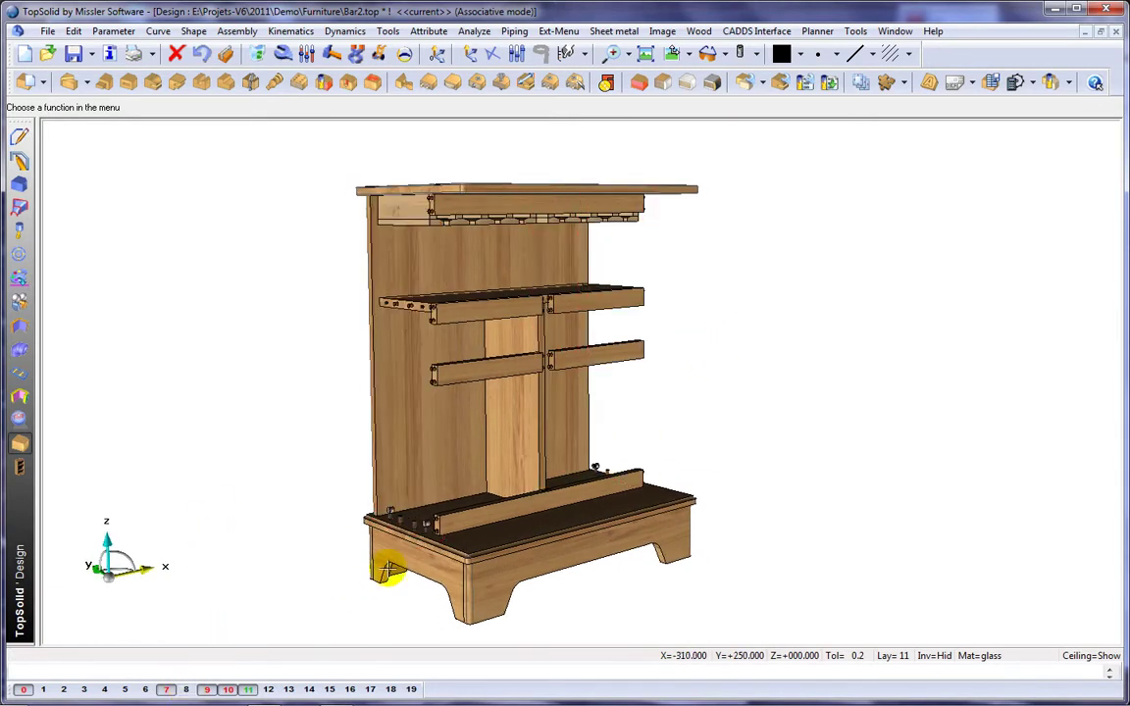
scroll(389, 571, up, 2)
middle_drag(337, 451, 358, 477)
scroll(351, 526, down, 2)
scroll(356, 520, down, 2)
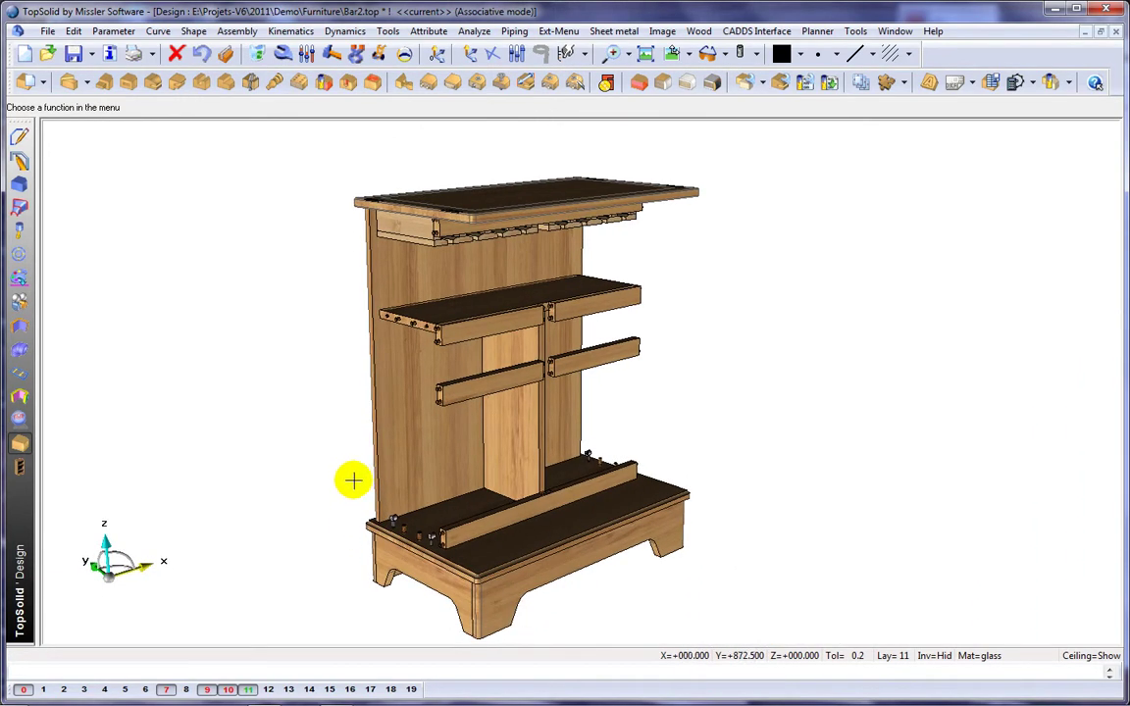
Set the cabinet's depth parameter d to 650 mm and examine how the fittings are distributed
click(306, 55)
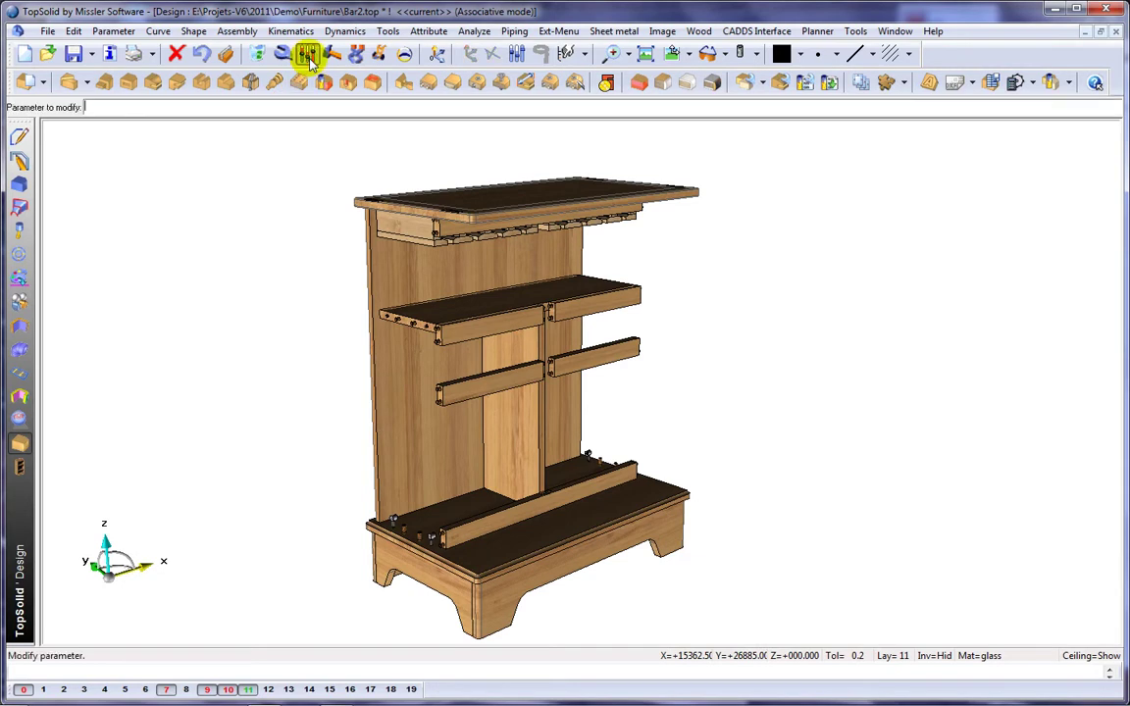
text(d)
key(Return)
text(550mm)
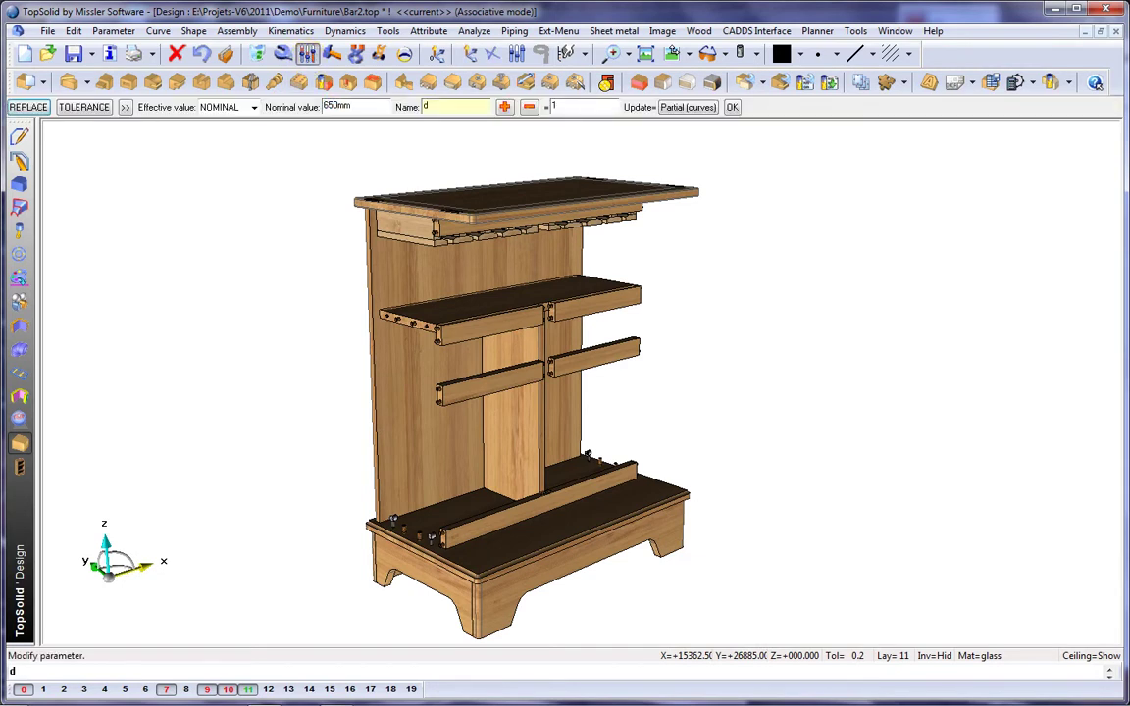
key(Return)
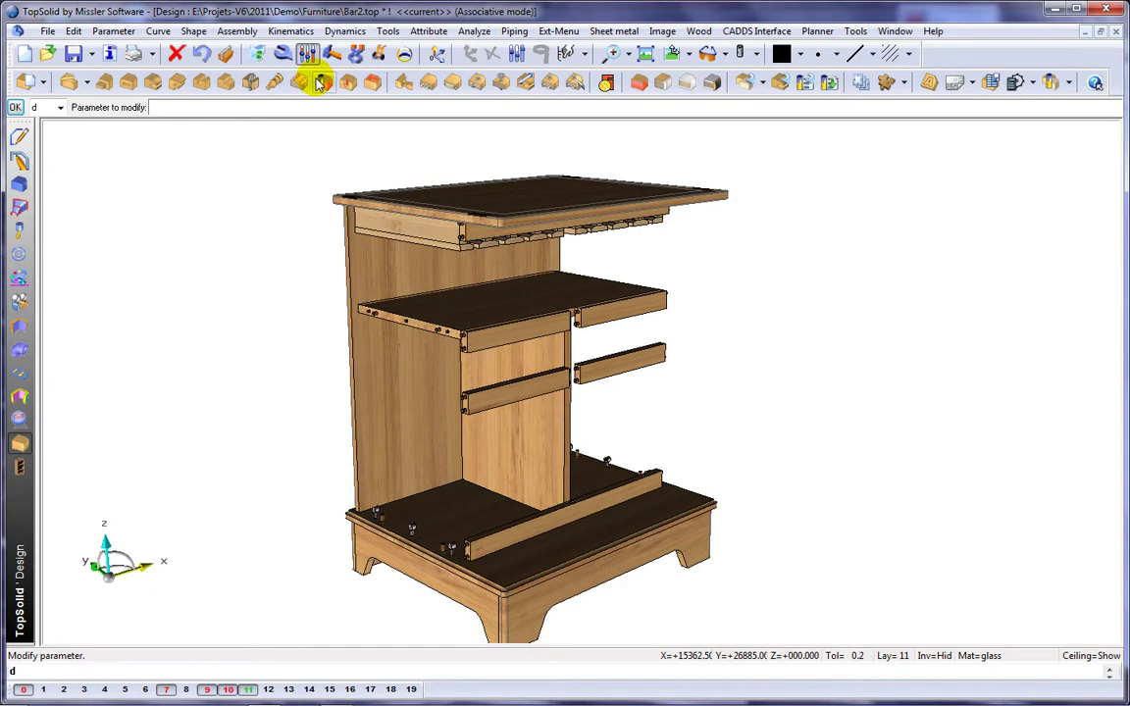
scroll(381, 463, up, 2)
mouse_move(381, 463)
middle_down()
mouse_move(384, 403)
mouse_move(385, 456)
middle_up()
Reduce the nominal value of parameter d to make the cabinet shallower again
click(60, 109)
click(49, 124)
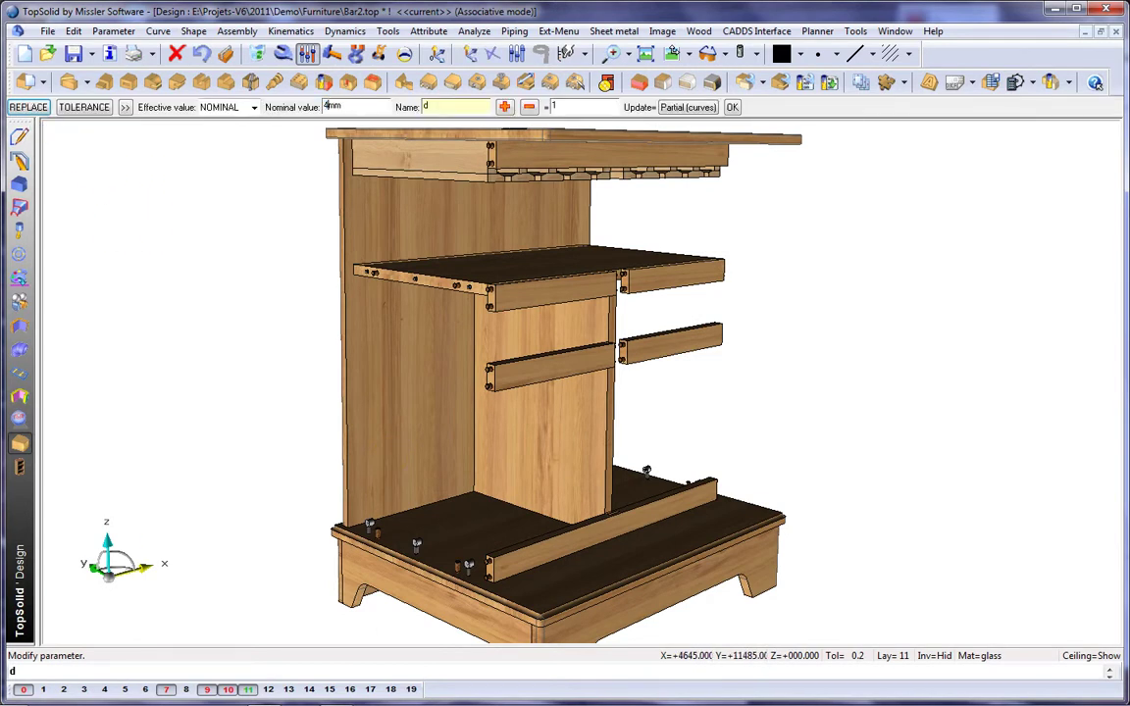
click(152, 217)
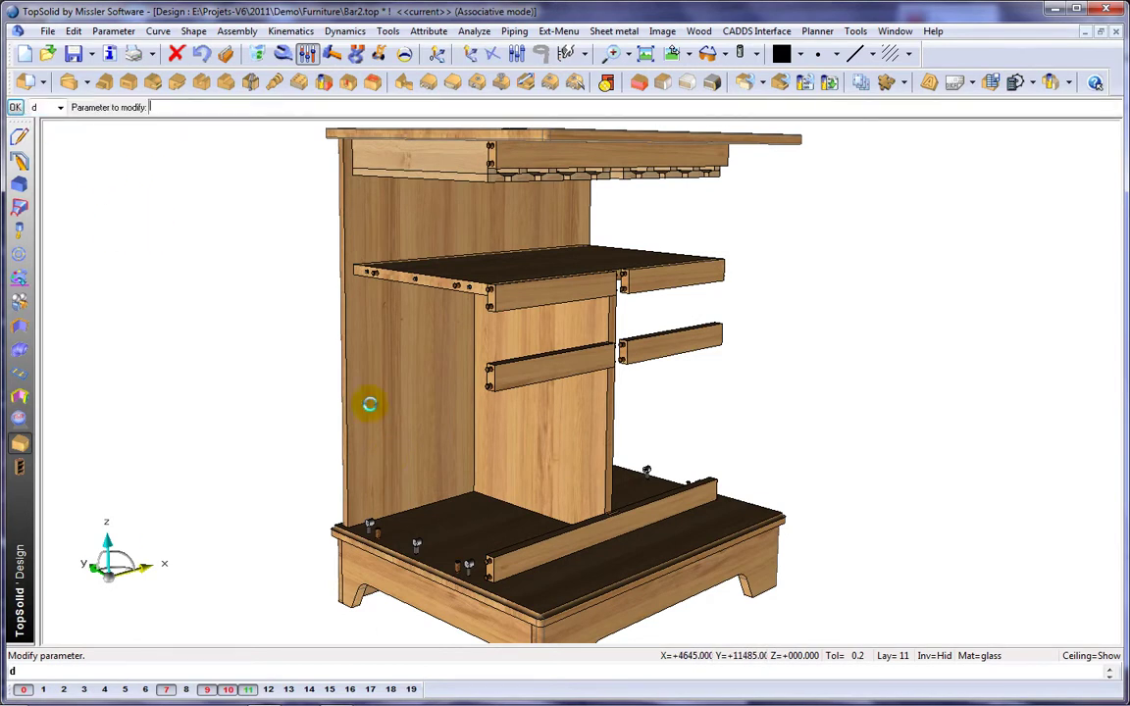
scroll(368, 405, down, 1)
middle_drag(370, 404, 315, 365)
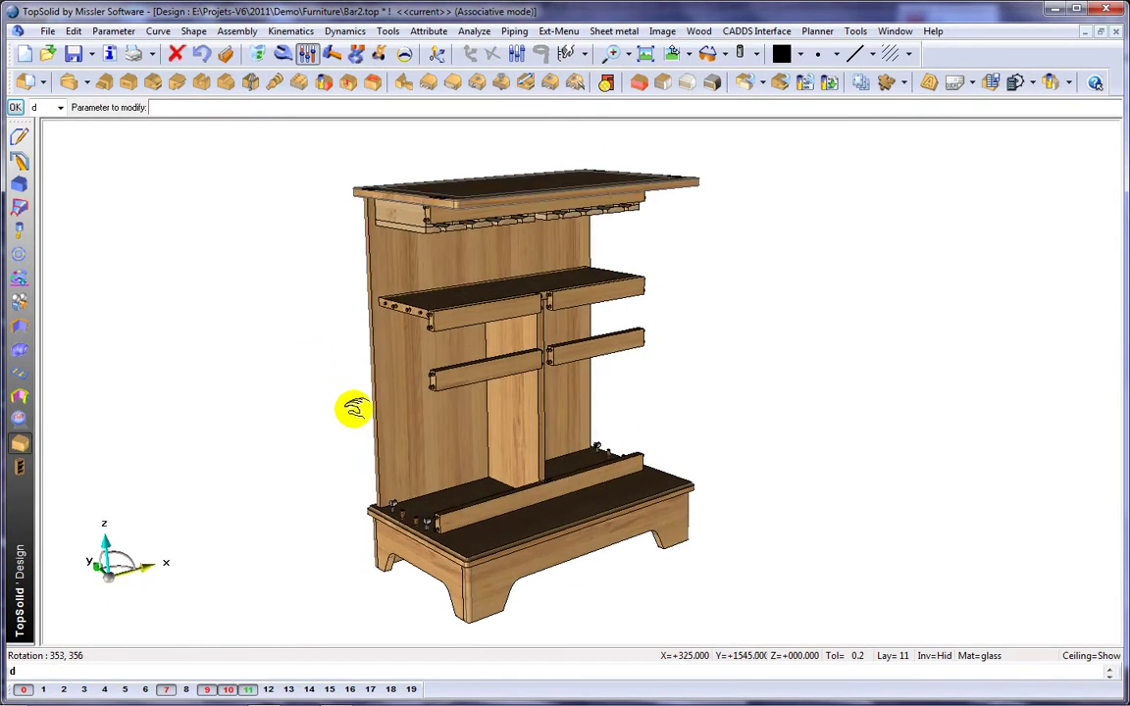
Show layers 8, 3, 4, 5 and 6 to display the sides, doors, drawers, glasses and bottles
click(184, 689)
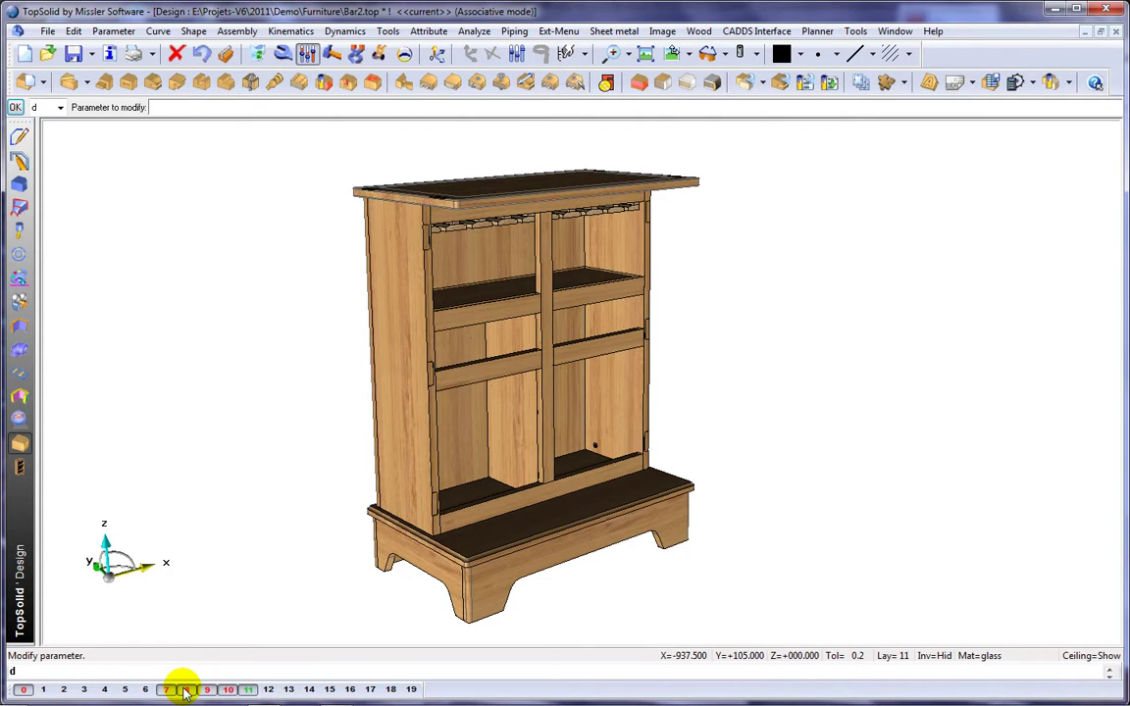
click(85, 690)
click(106, 690)
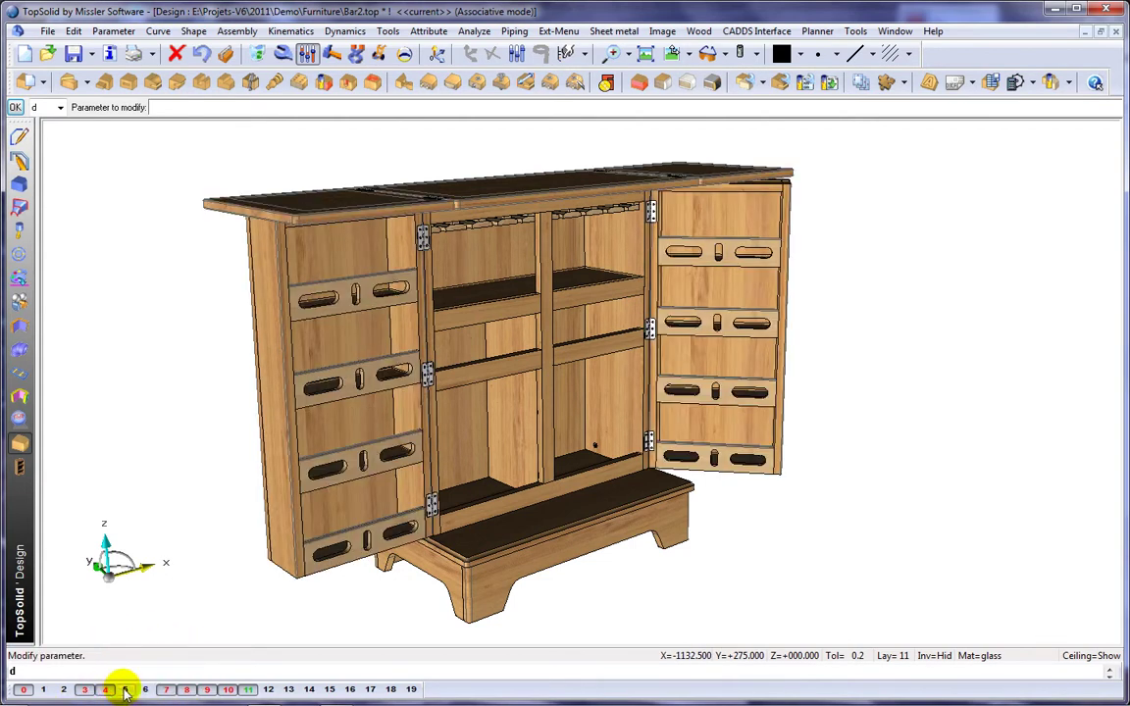
click(125, 690)
click(162, 690)
click(146, 690)
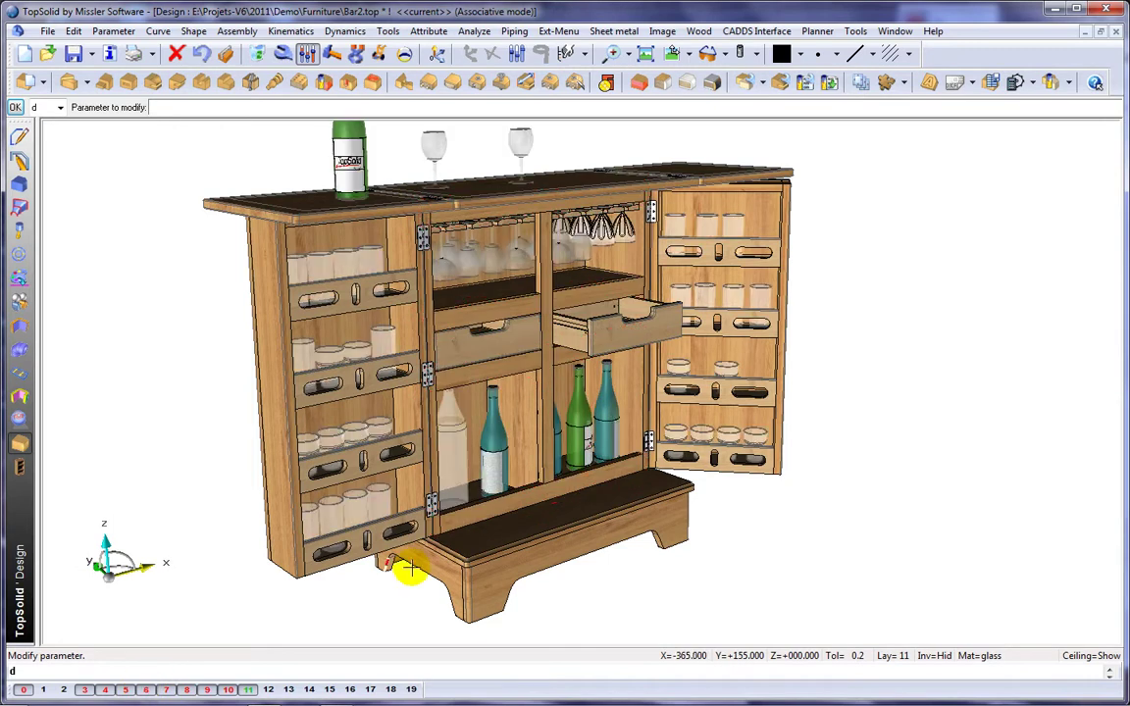
middle_drag(573, 536, 626, 537)
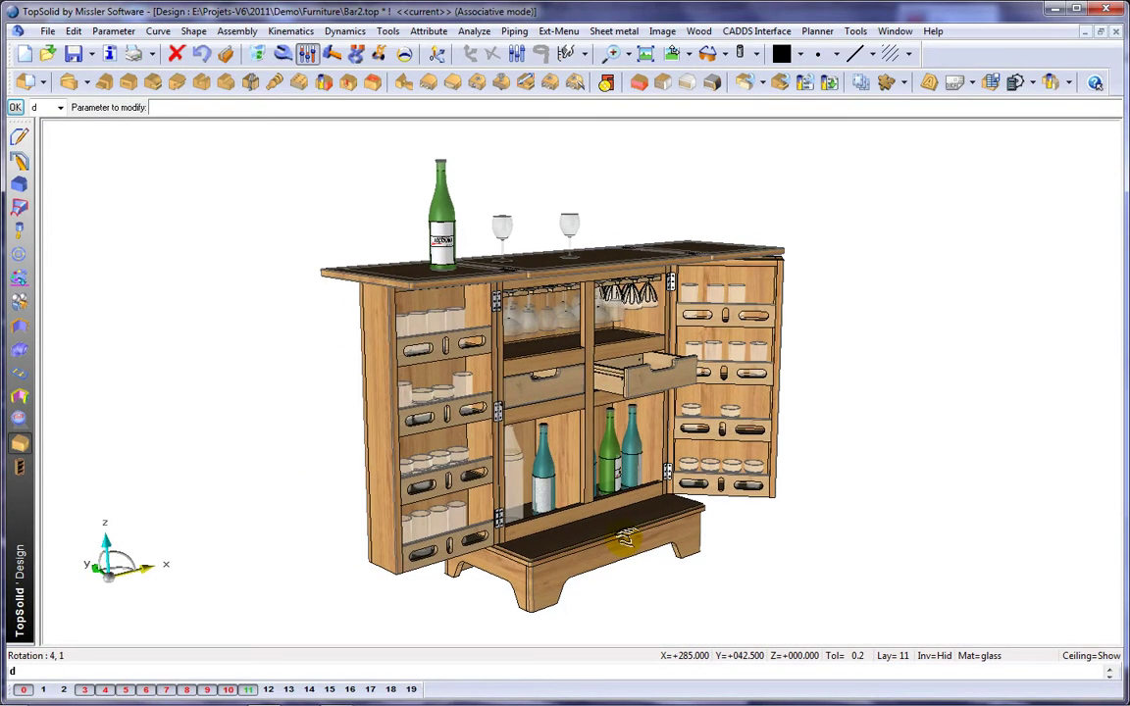
Enter a new nominal value for parameter d on the fully displayed cabinet and inspect it from the opposite side
click(52, 125)
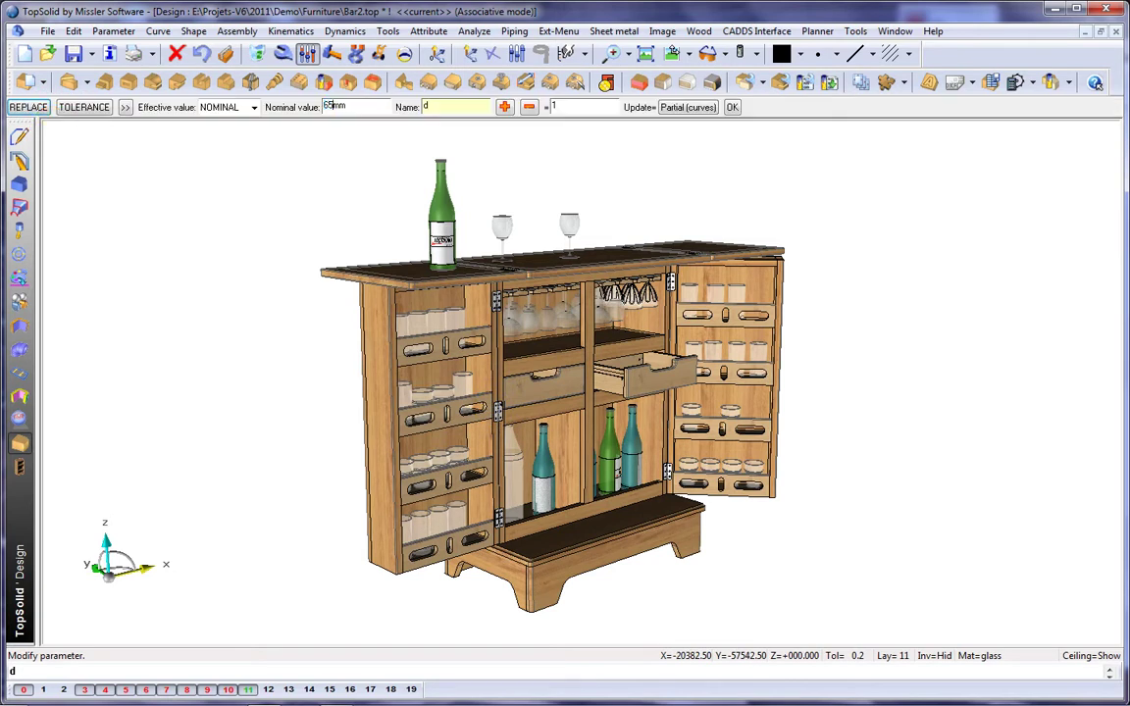
key(Return)
middle_drag(398, 316, 168, 298)
middle_drag(441, 331, 335, 317)
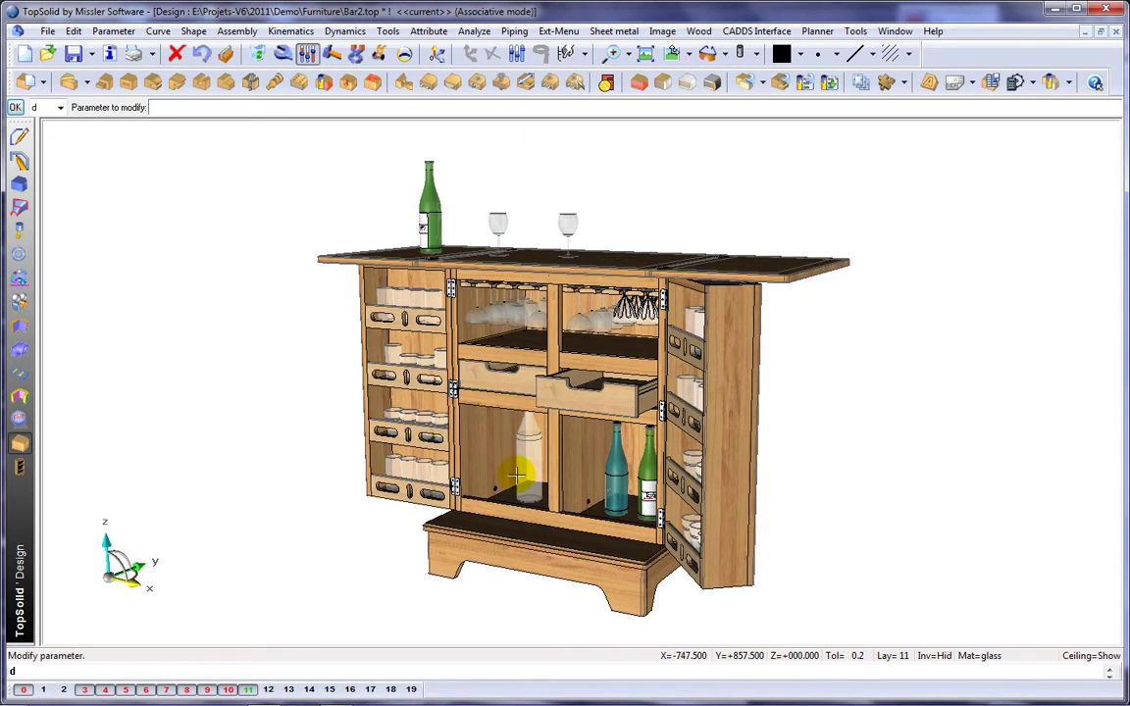
scroll(517, 474, up, 4)
mouse_move(523, 457)
middle_down()
mouse_move(533, 442)
mouse_move(533, 460)
mouse_move(520, 461)
middle_up()
scroll(520, 460, down, 4)
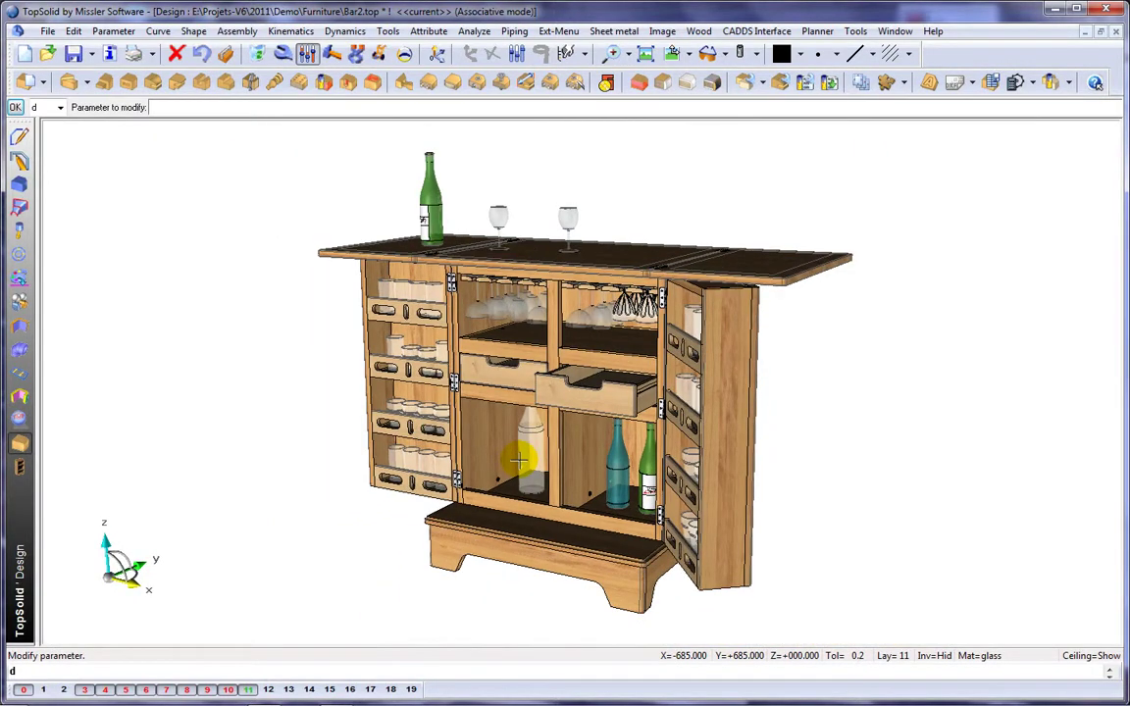